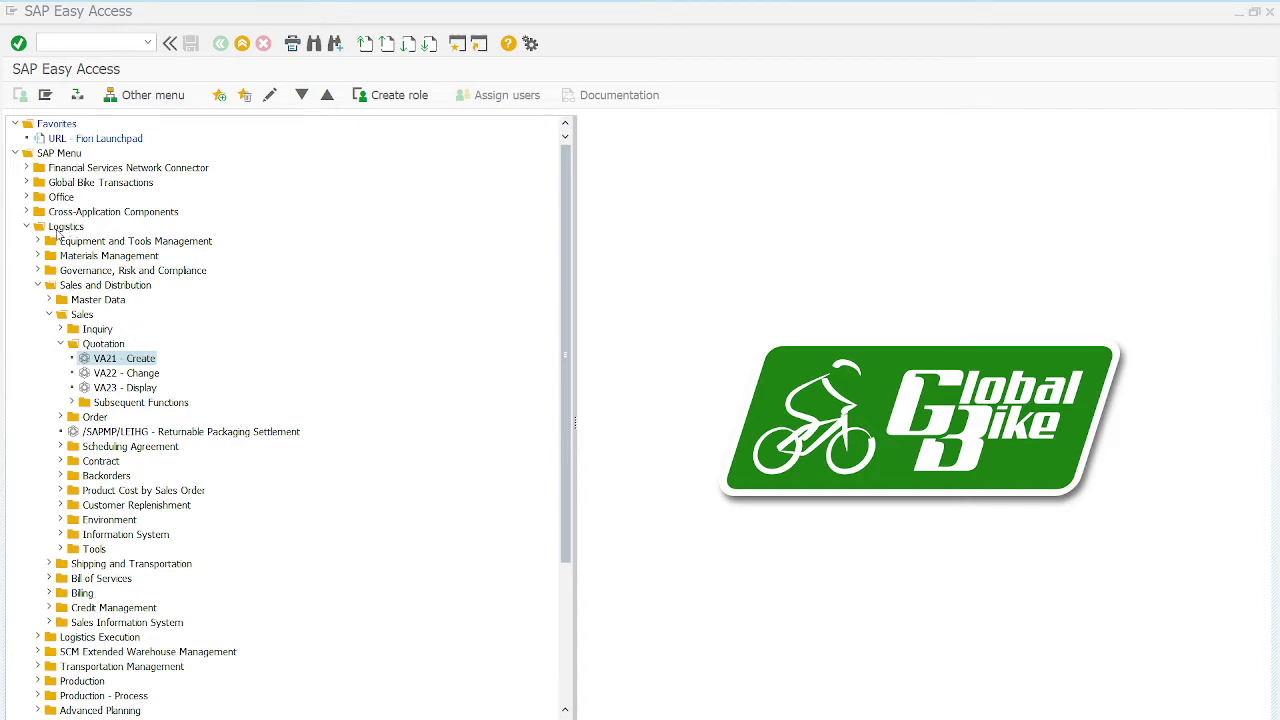
Step: Start the VA21 Create transaction for quotations in the Sales area of Sales and Distribution
left_click(60, 230)
left_click(80, 287)
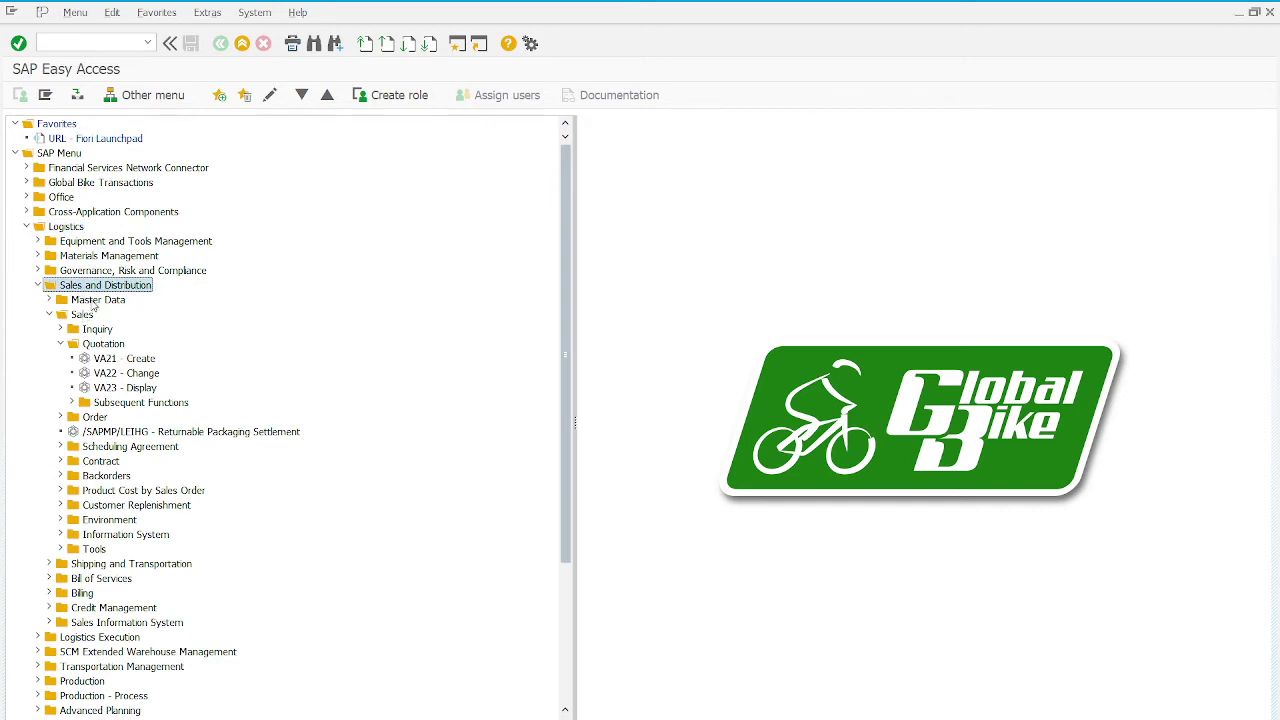
left_click(85, 316)
left_click(114, 347)
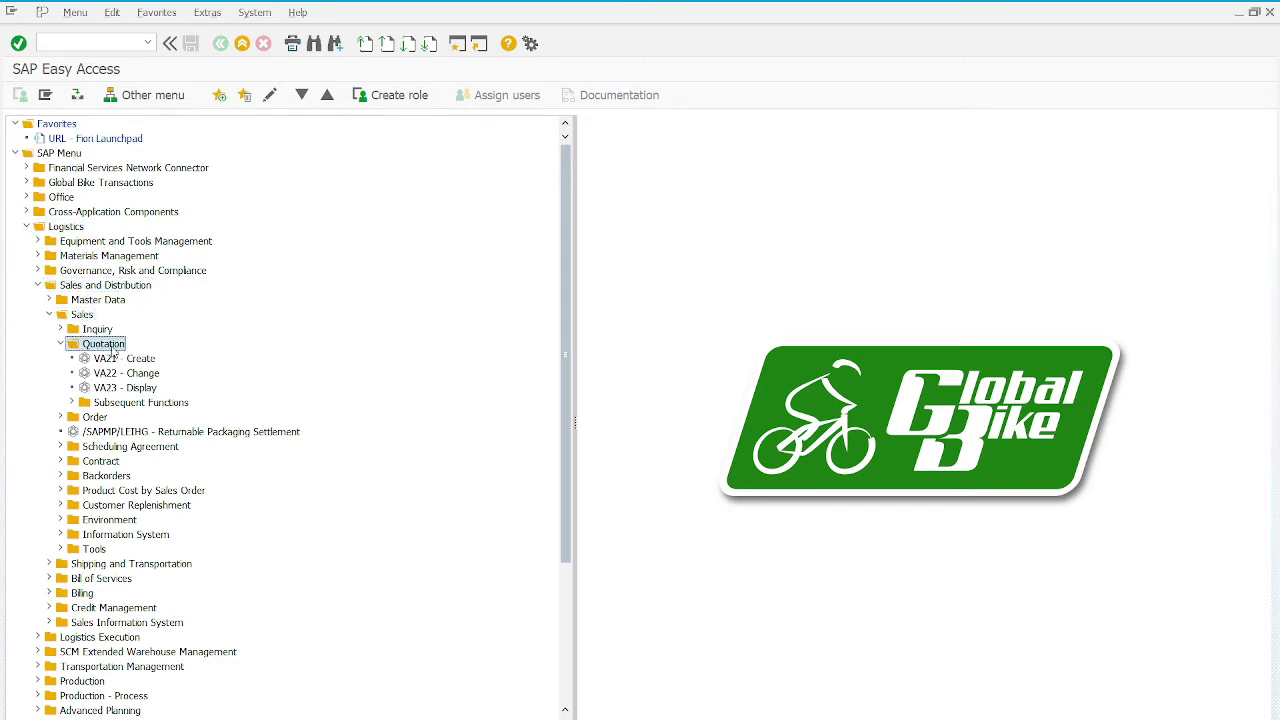
left_click(145, 366)
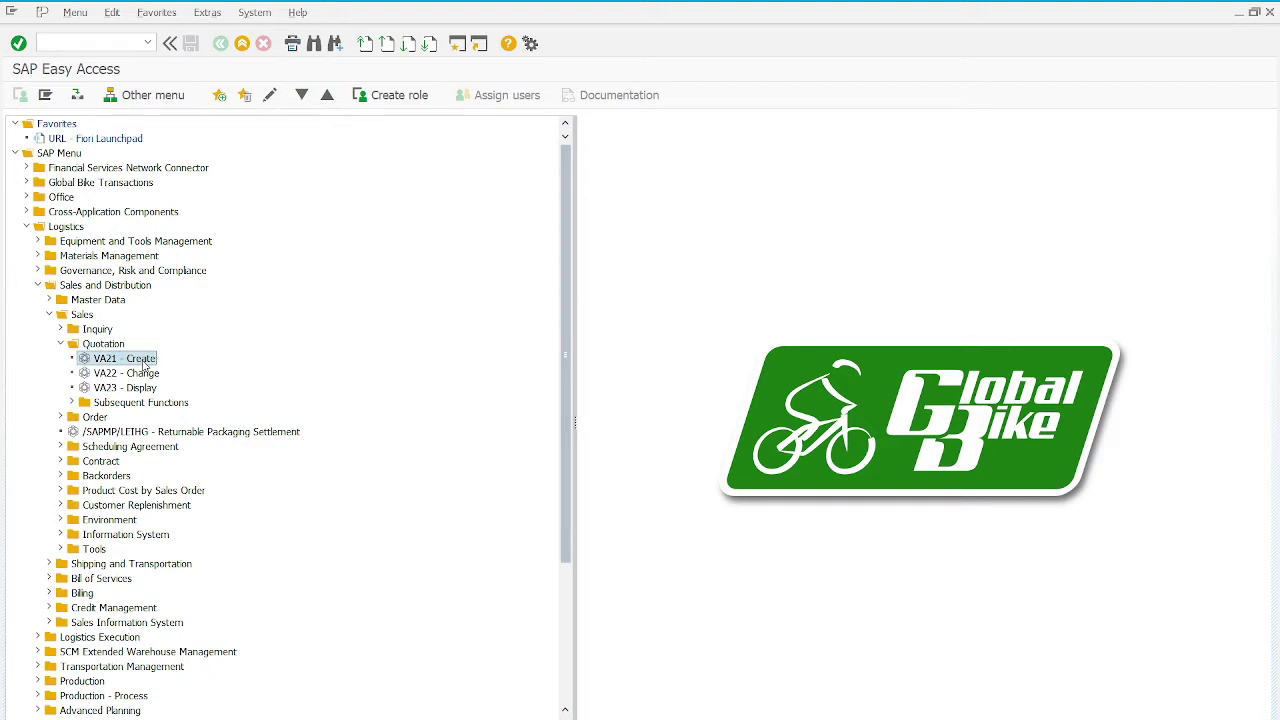
double_click(143, 366)
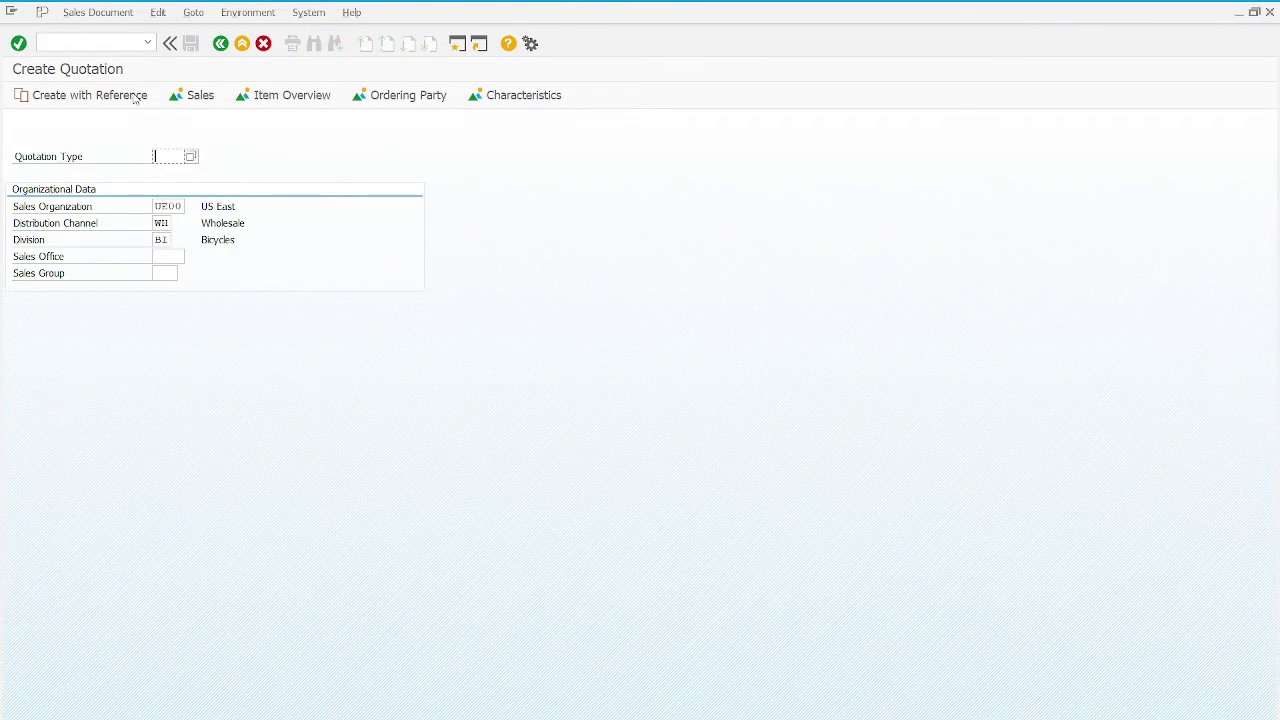
Step: Choose QT (Quotation) as the quotation type from its value list
left_click(190, 157)
left_click(264, 140)
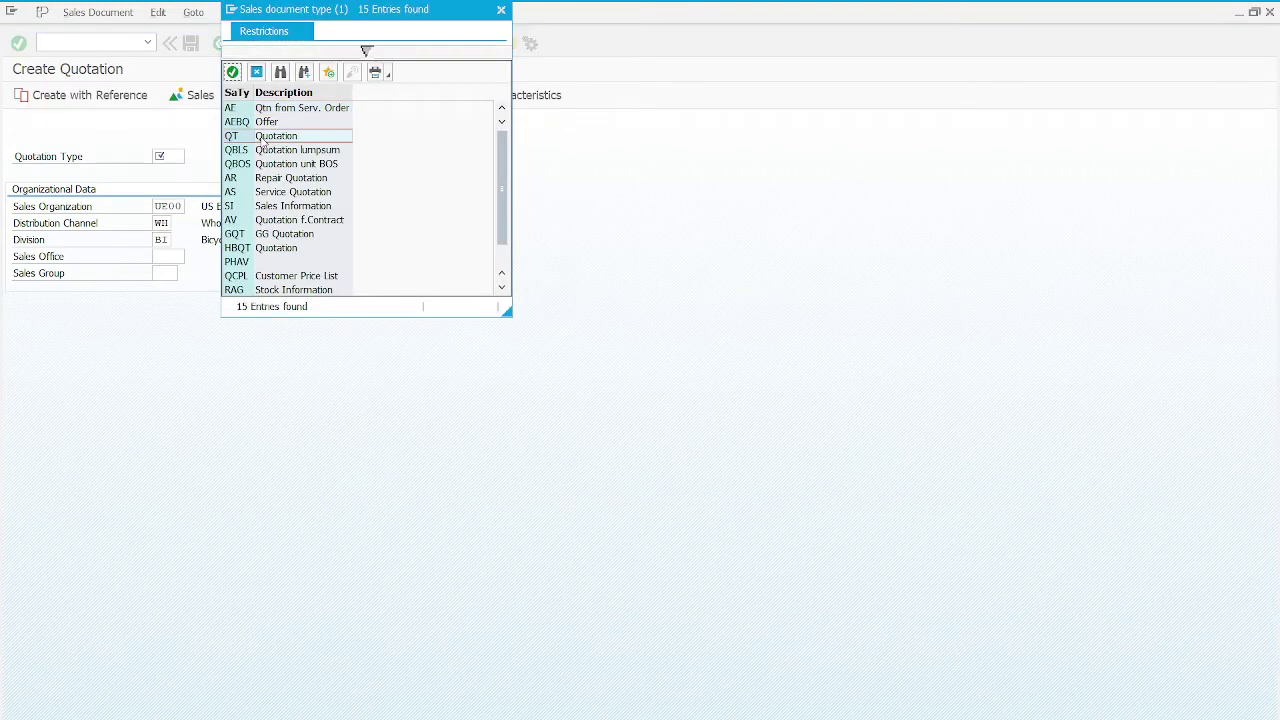
double_click(264, 144)
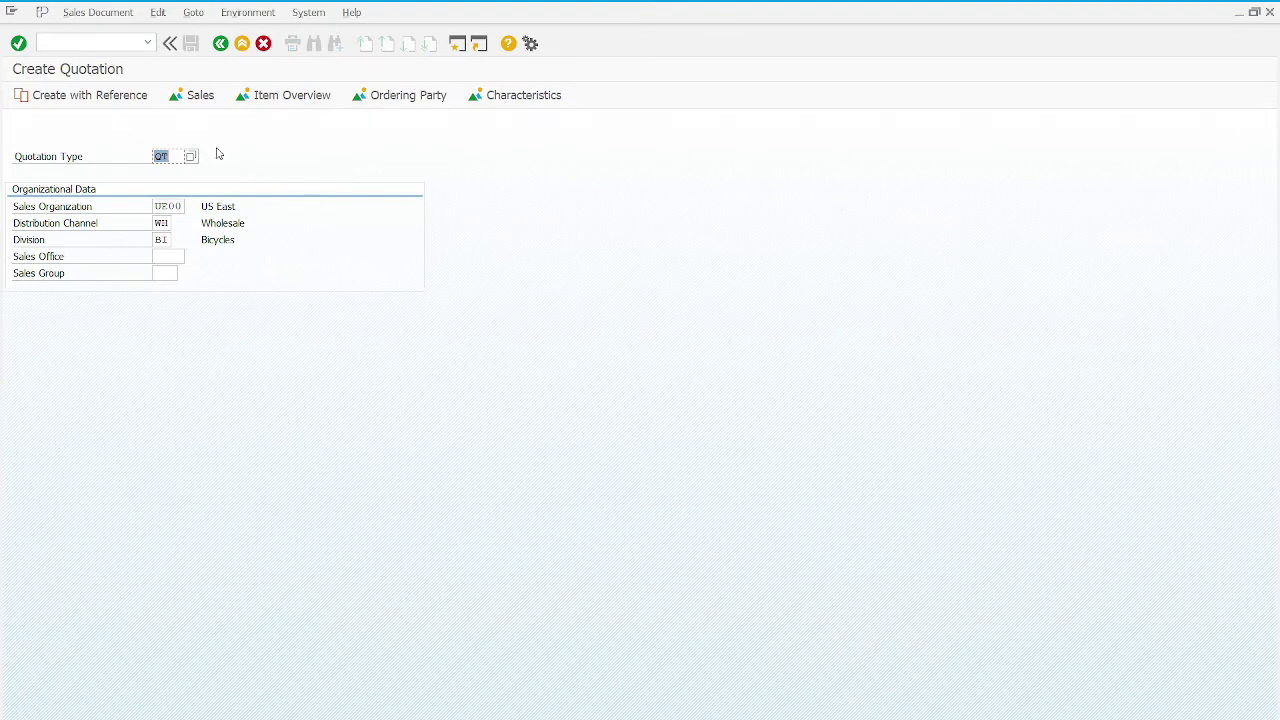
Step: Create the quotation with reference to an inquiry and look up the inquiry with the "Sales document according to customer PO number" search
left_click(107, 97)
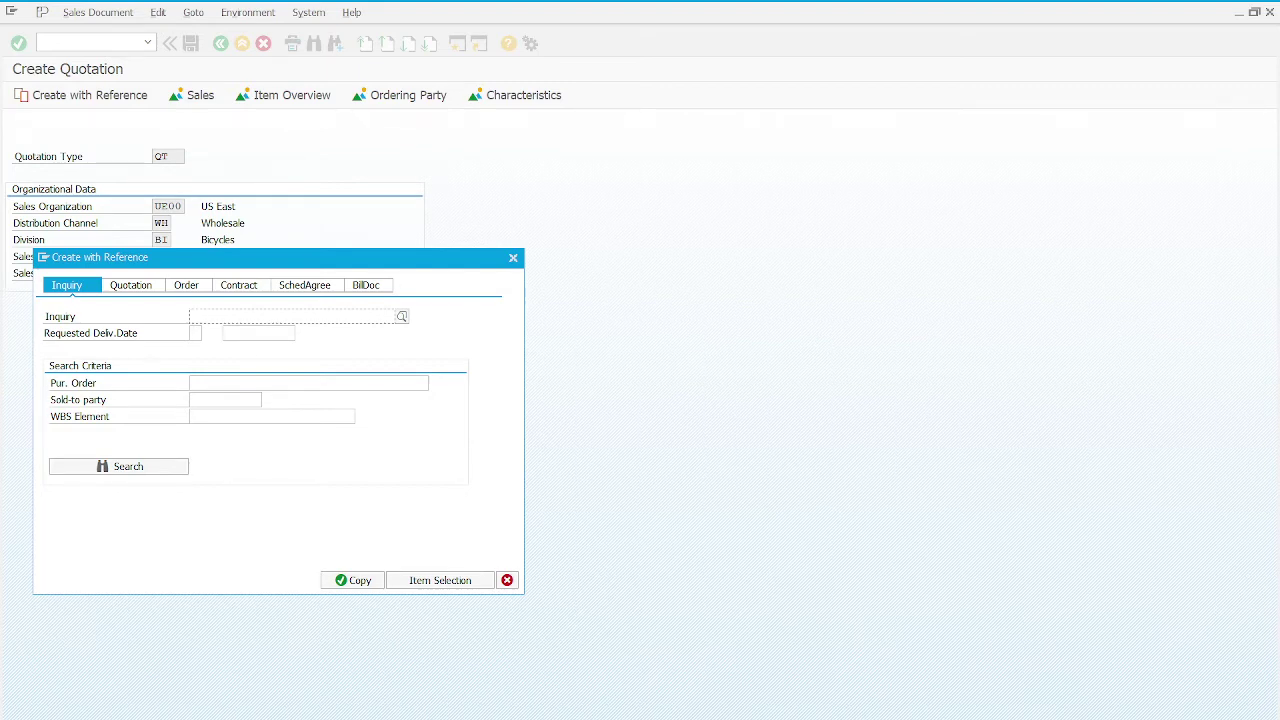
left_click(403, 318)
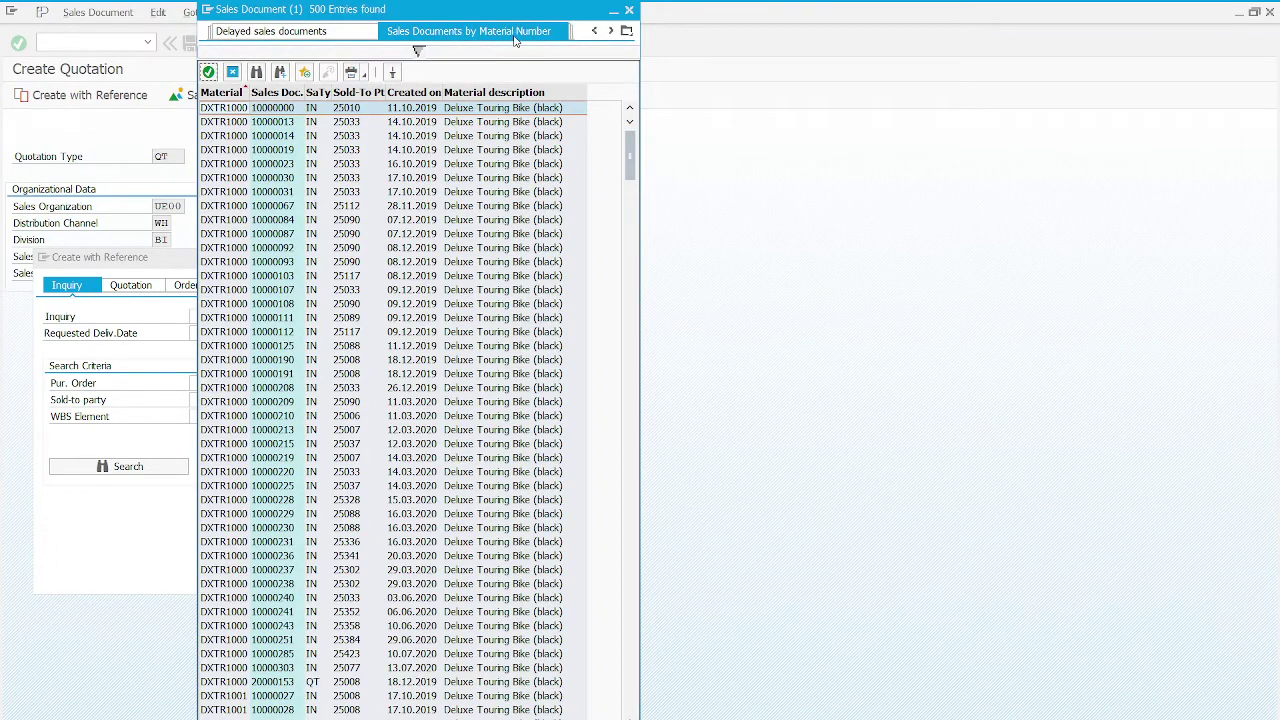
left_click(627, 31)
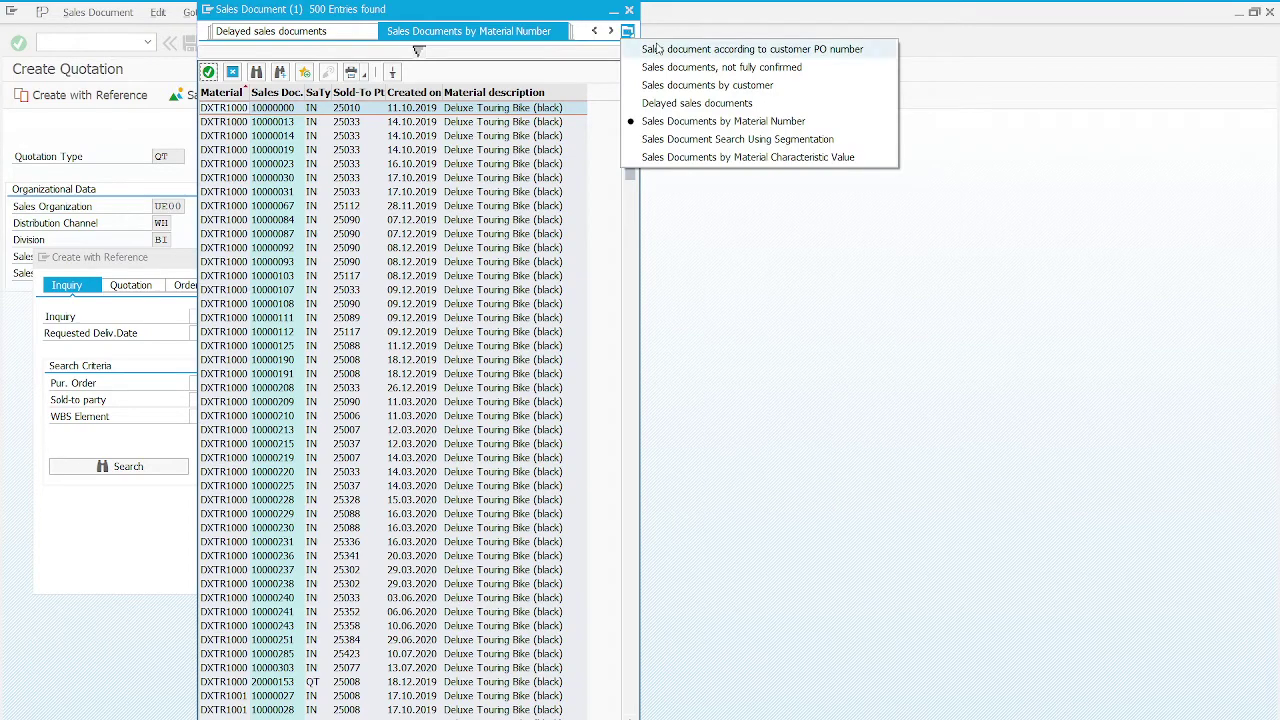
left_click(660, 49)
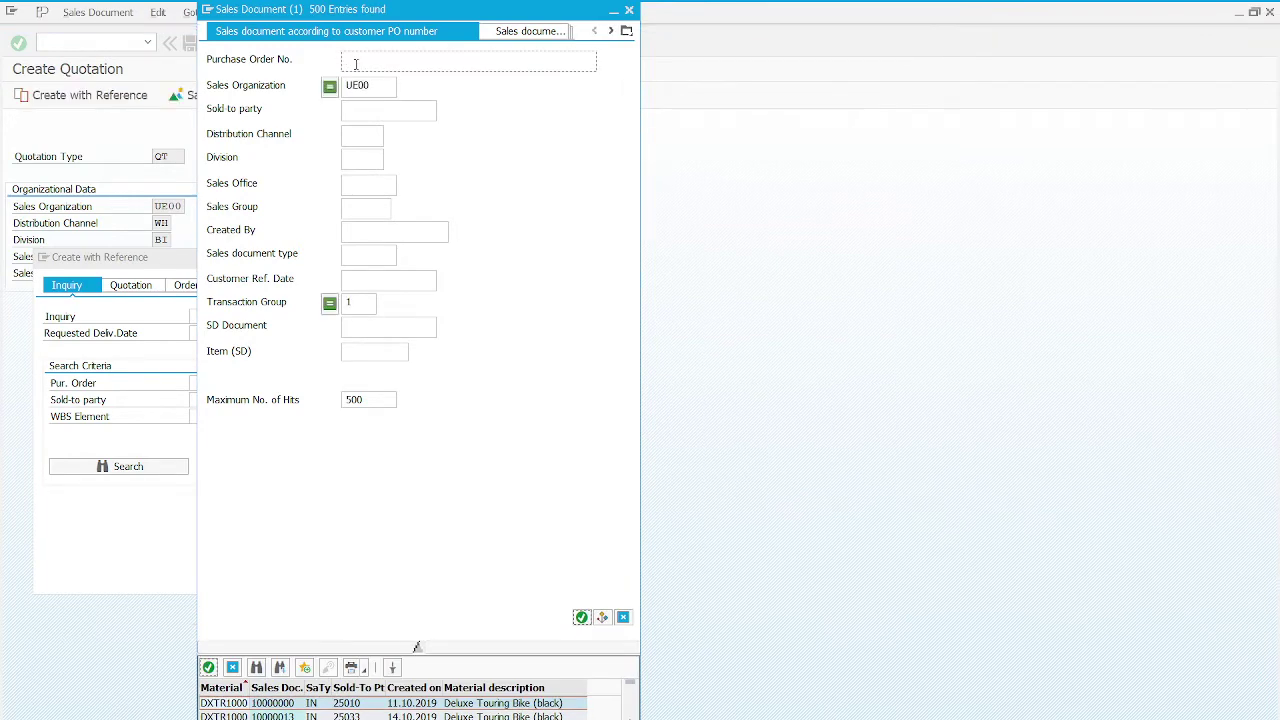
Step: Find the inquiry by its customer purchase order number and copy it into the quotation
type("1005")
left_click(581, 617)
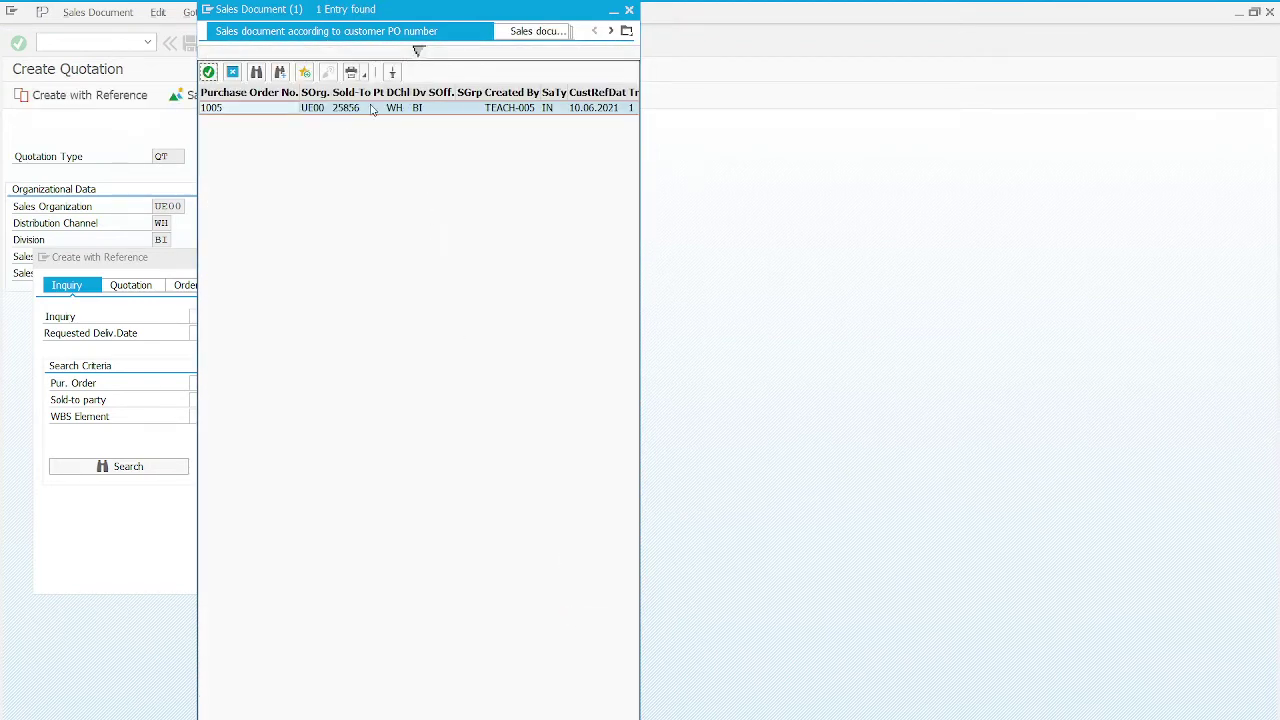
left_click(490, 110)
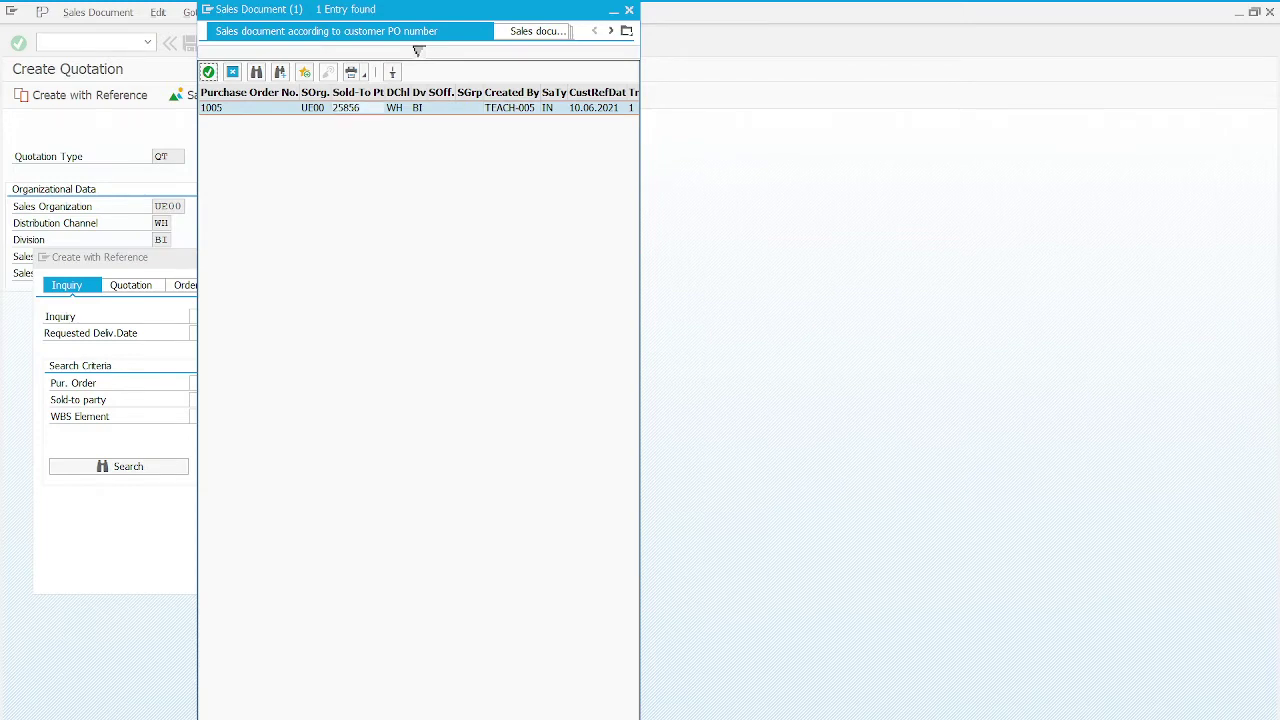
double_click(315, 108)
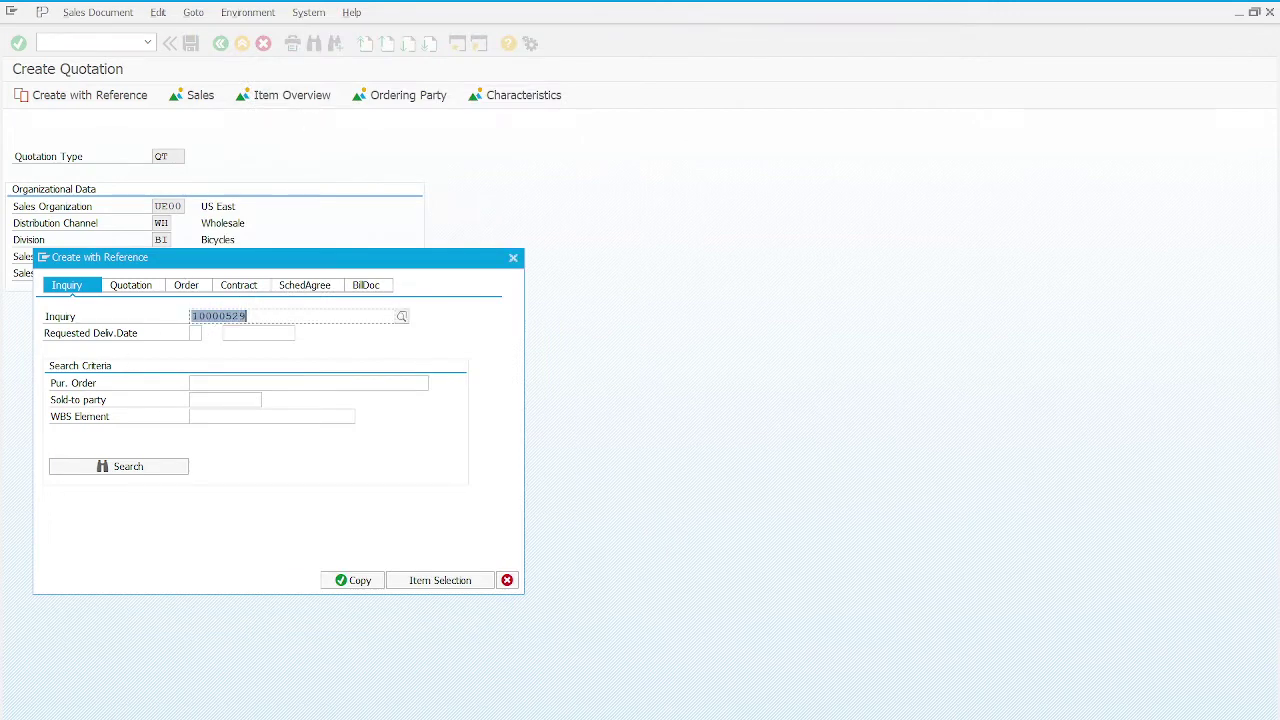
left_click(358, 580)
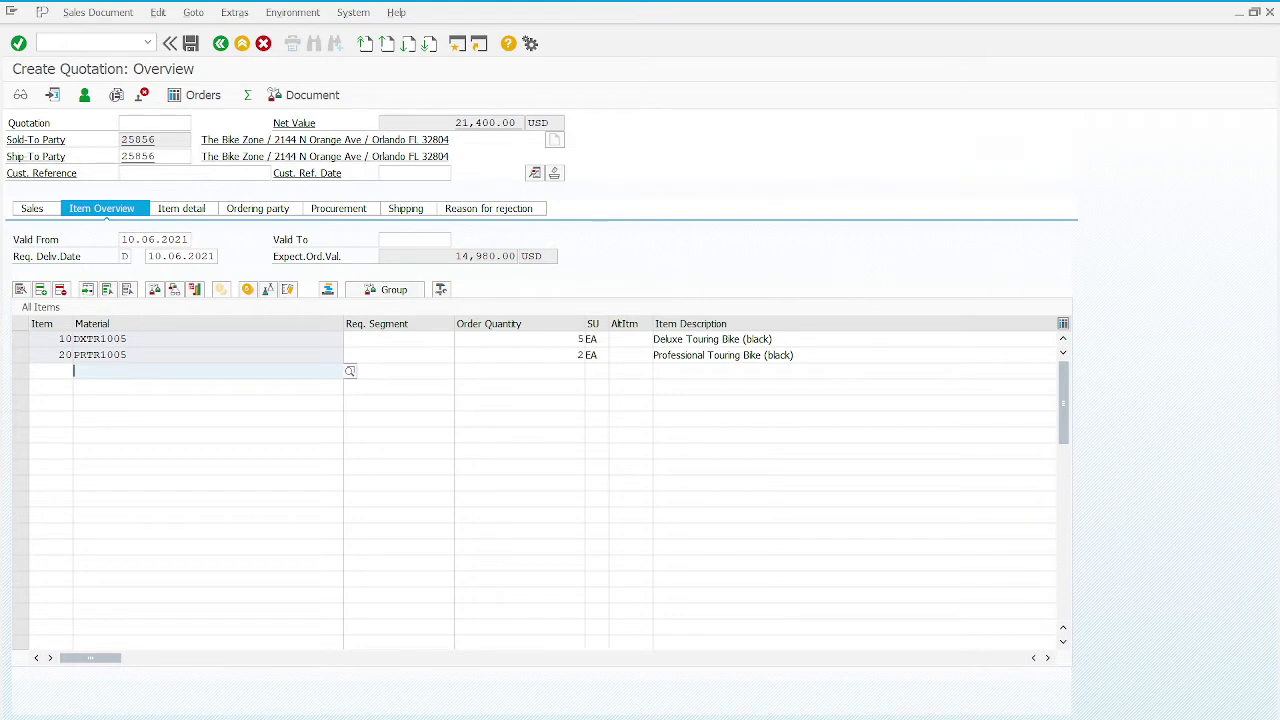
Step: Fill in the customer reference number and set the customer reference date to 10.06.2021
left_click(219, 172)
type("1005")
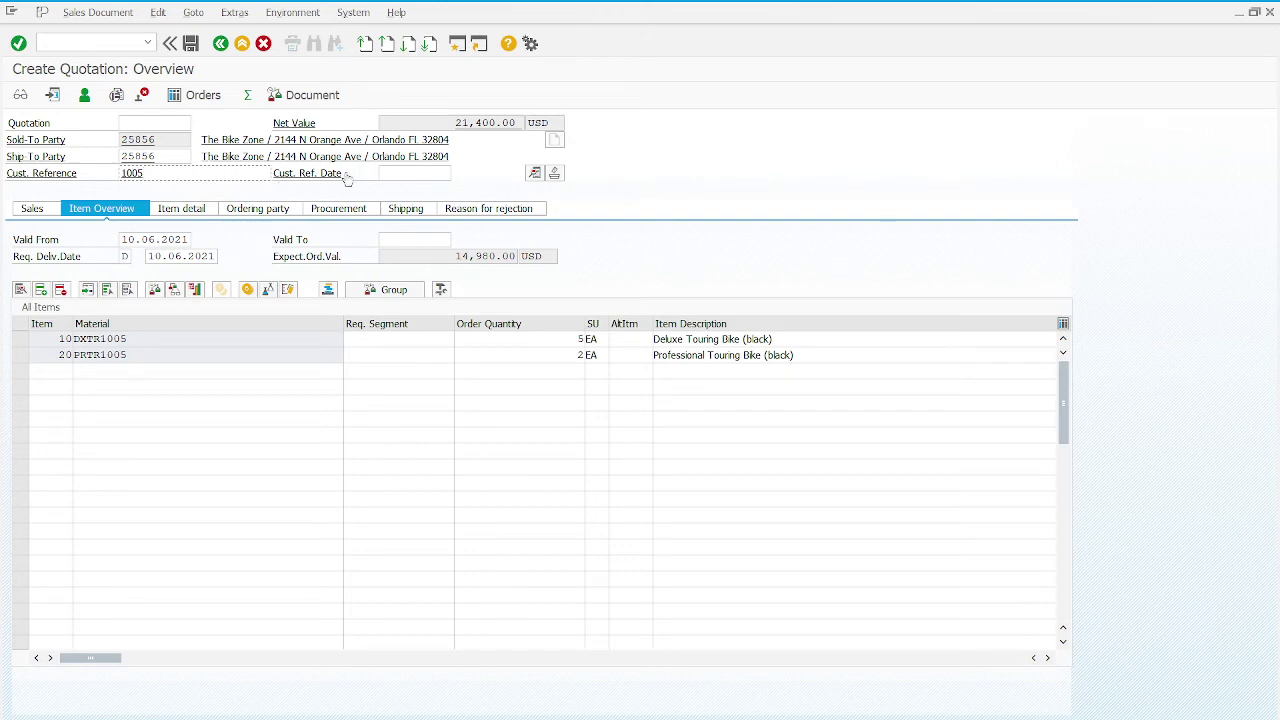
left_click(452, 173)
left_click(458, 173)
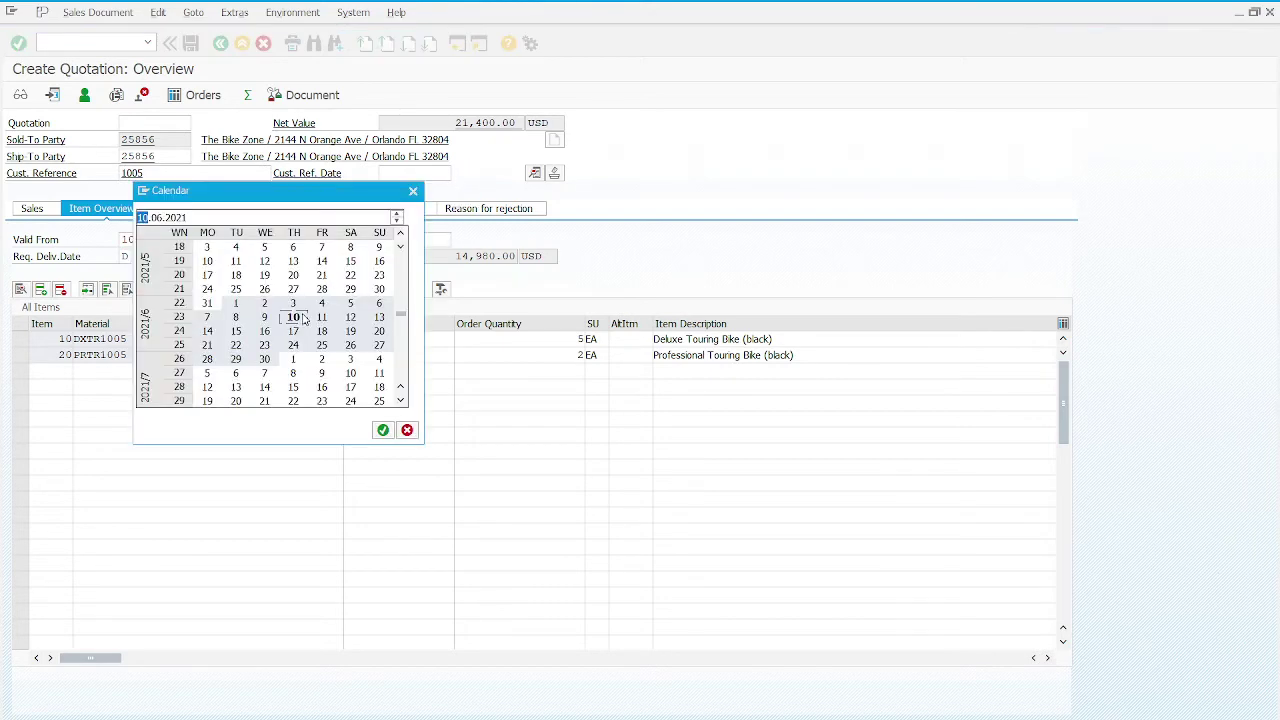
double_click(300, 317)
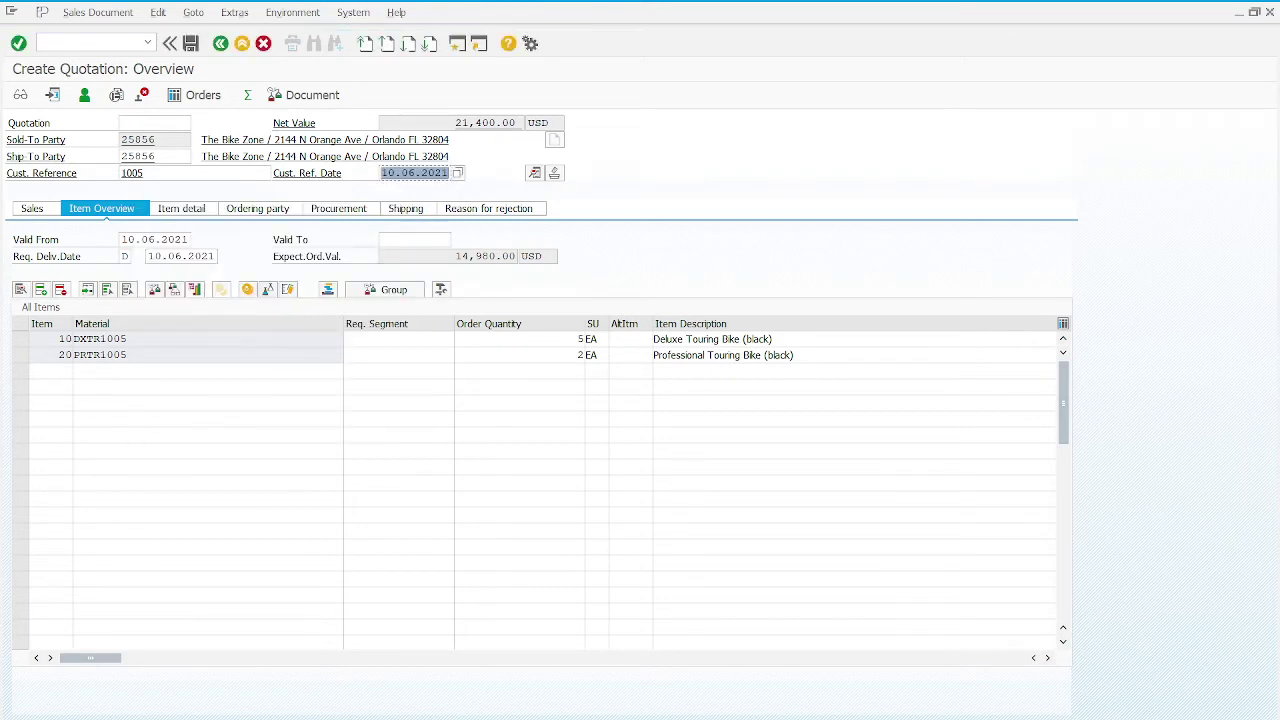
Step: Set the quotation's Valid To date to 10.07.2021 with the calendar
left_click(428, 240)
left_click(458, 241)
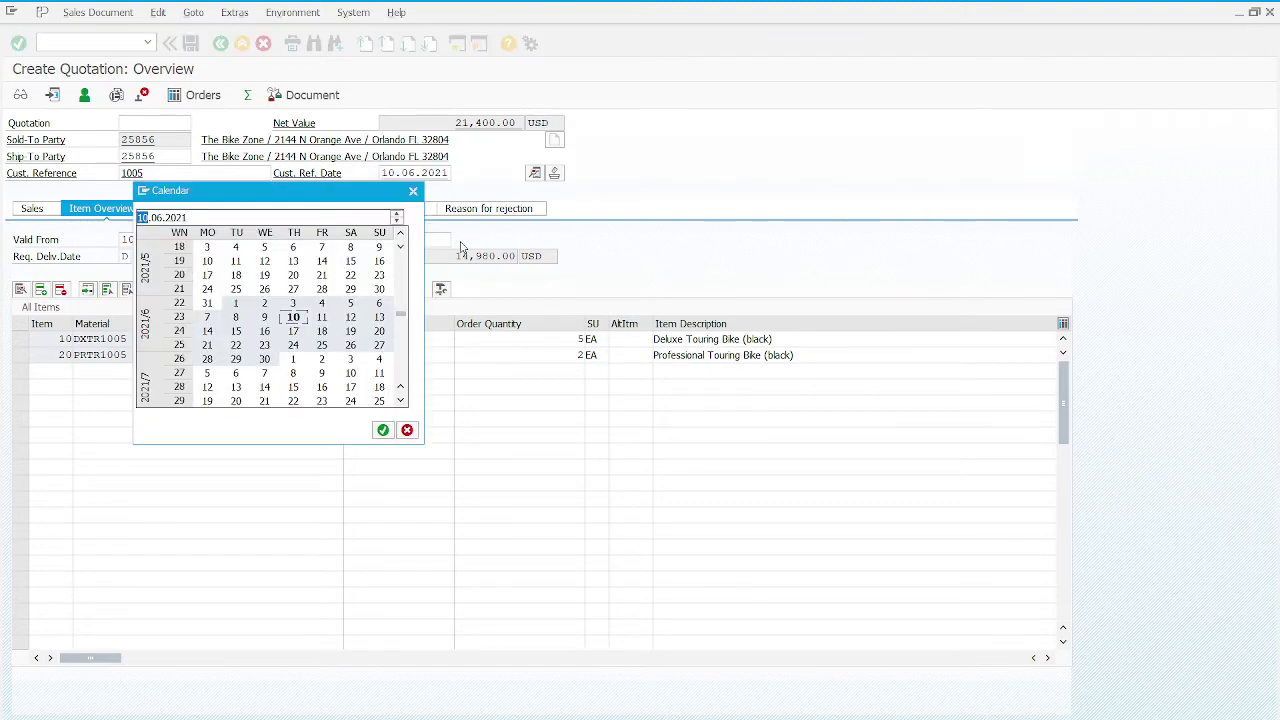
left_click(352, 373)
left_click(352, 373)
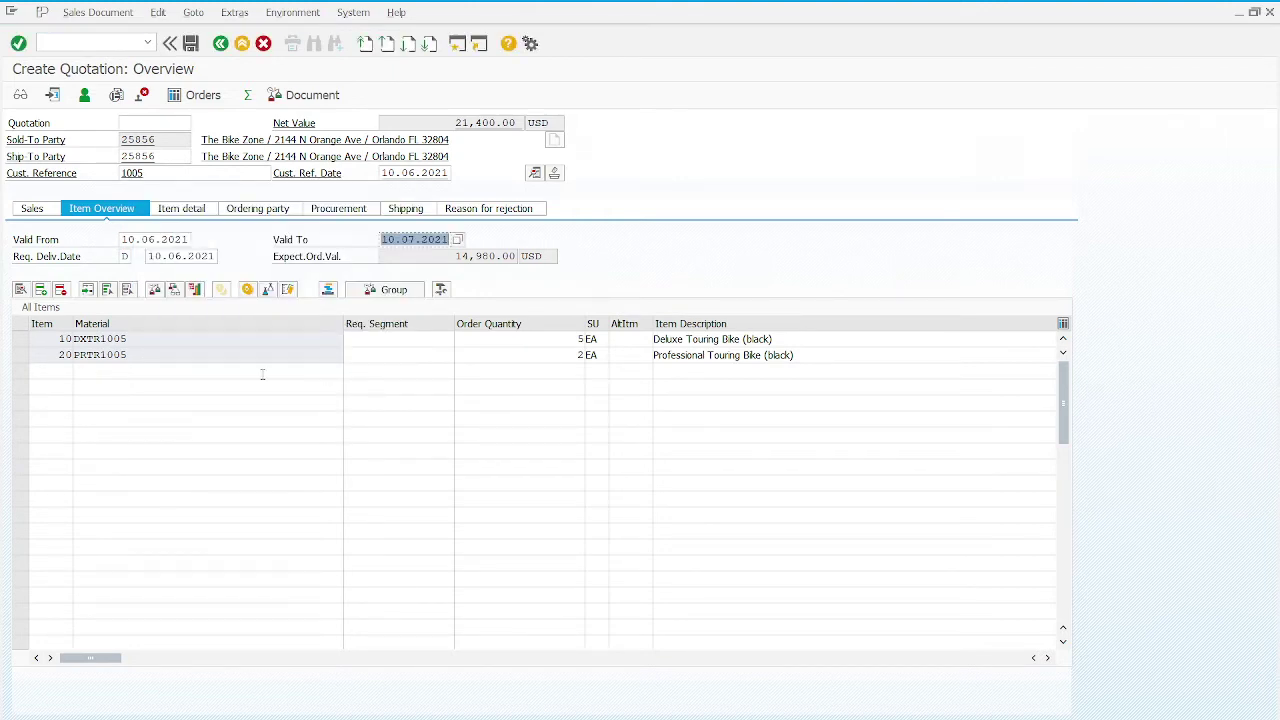
Step: Set the requested delivery date to 10.07.2021, validate the entries and acknowledge the system messages
left_click(187, 256)
left_click(225, 257)
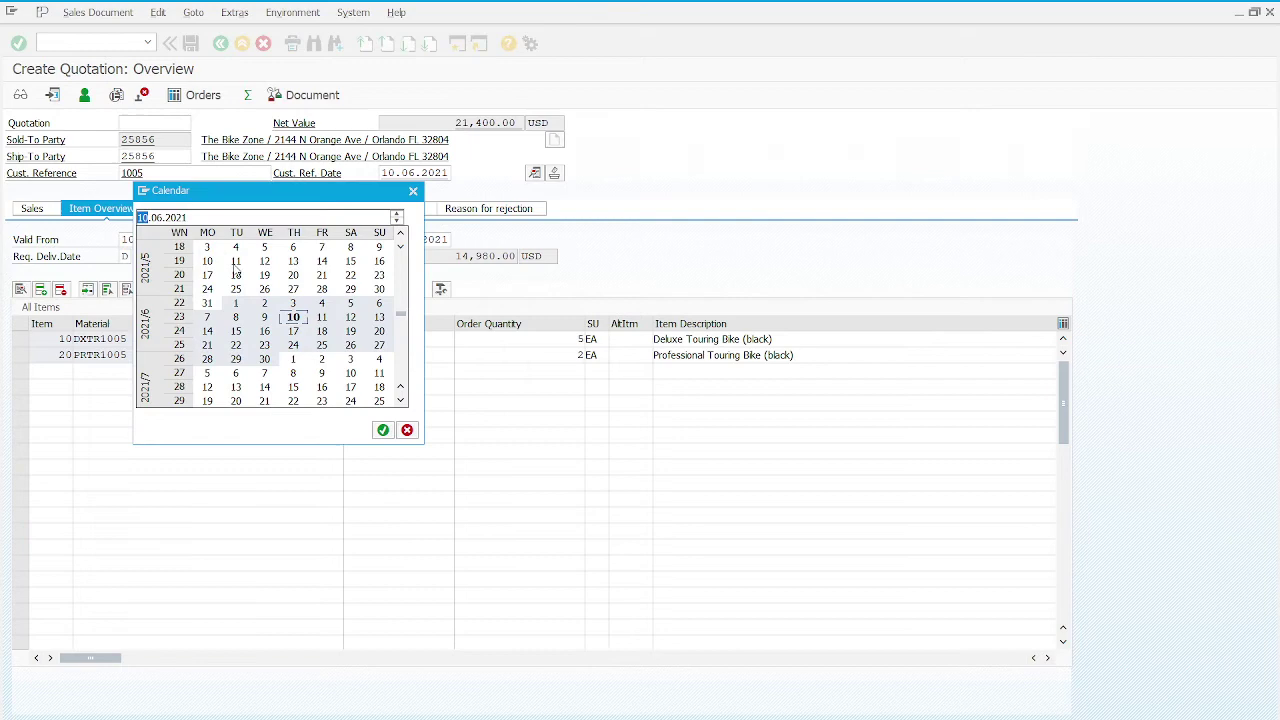
left_click(350, 373)
left_click(350, 373)
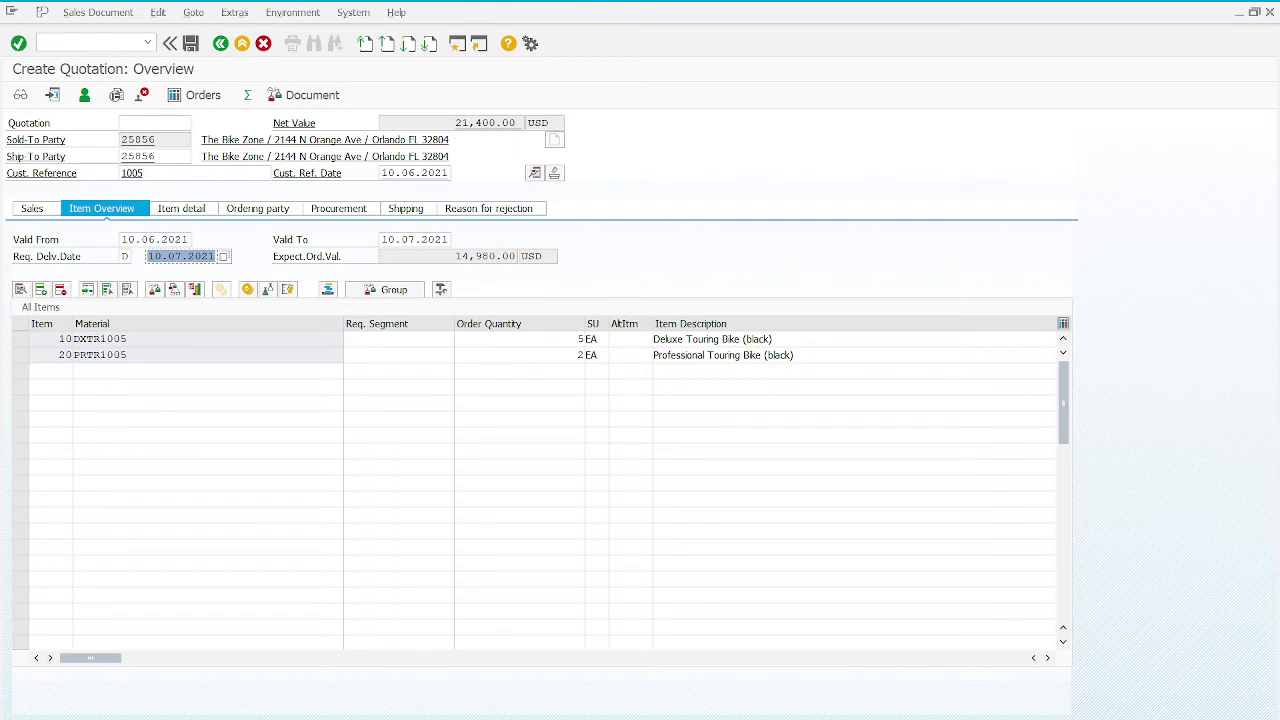
left_click(18, 43)
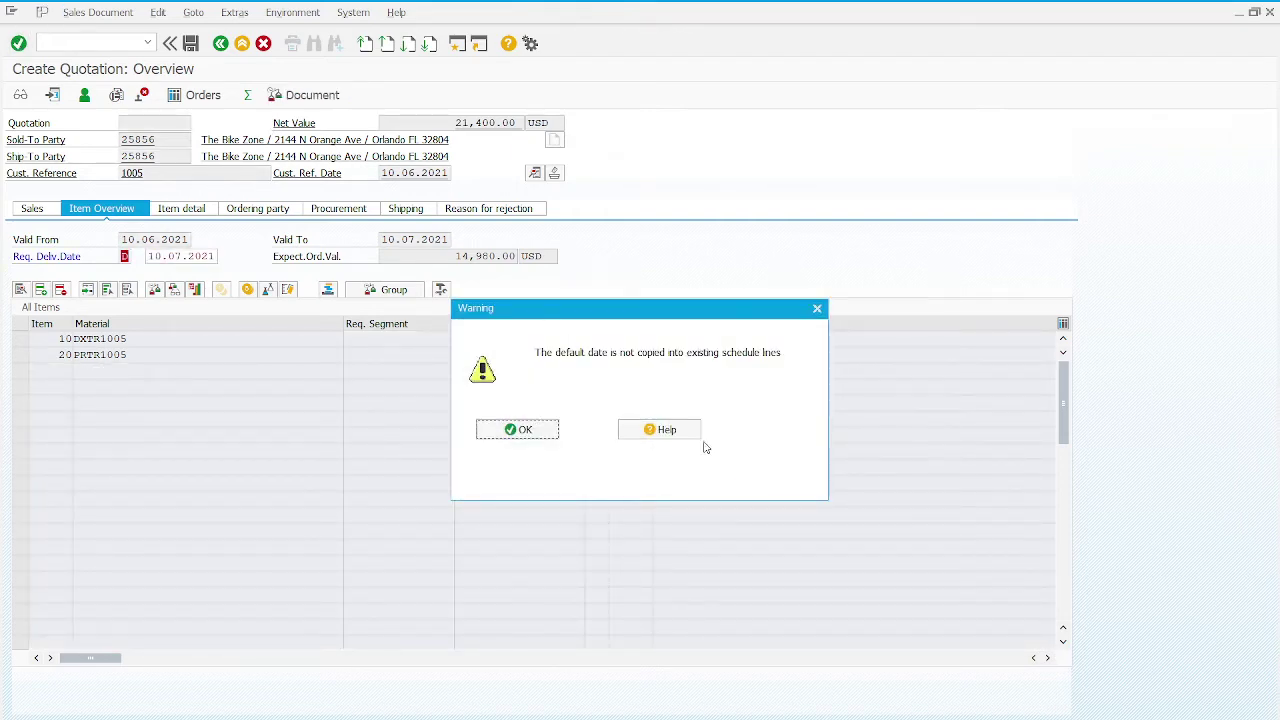
left_click(522, 430)
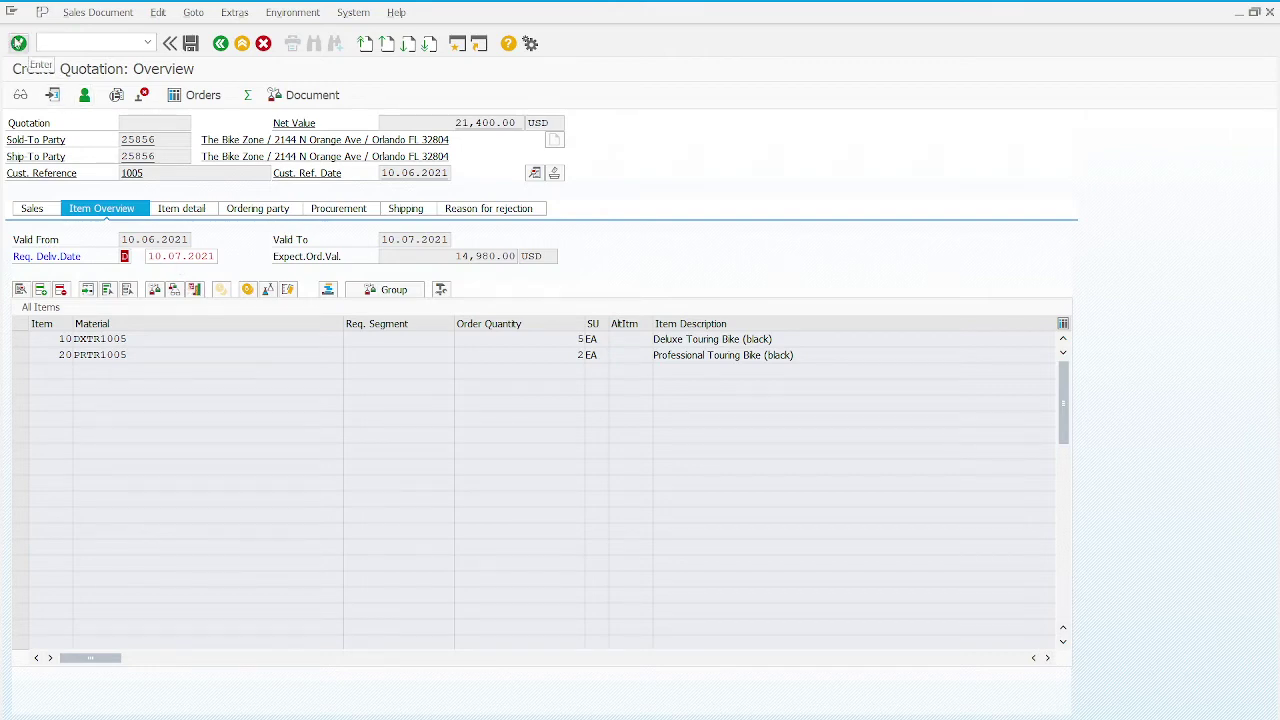
left_click(18, 43)
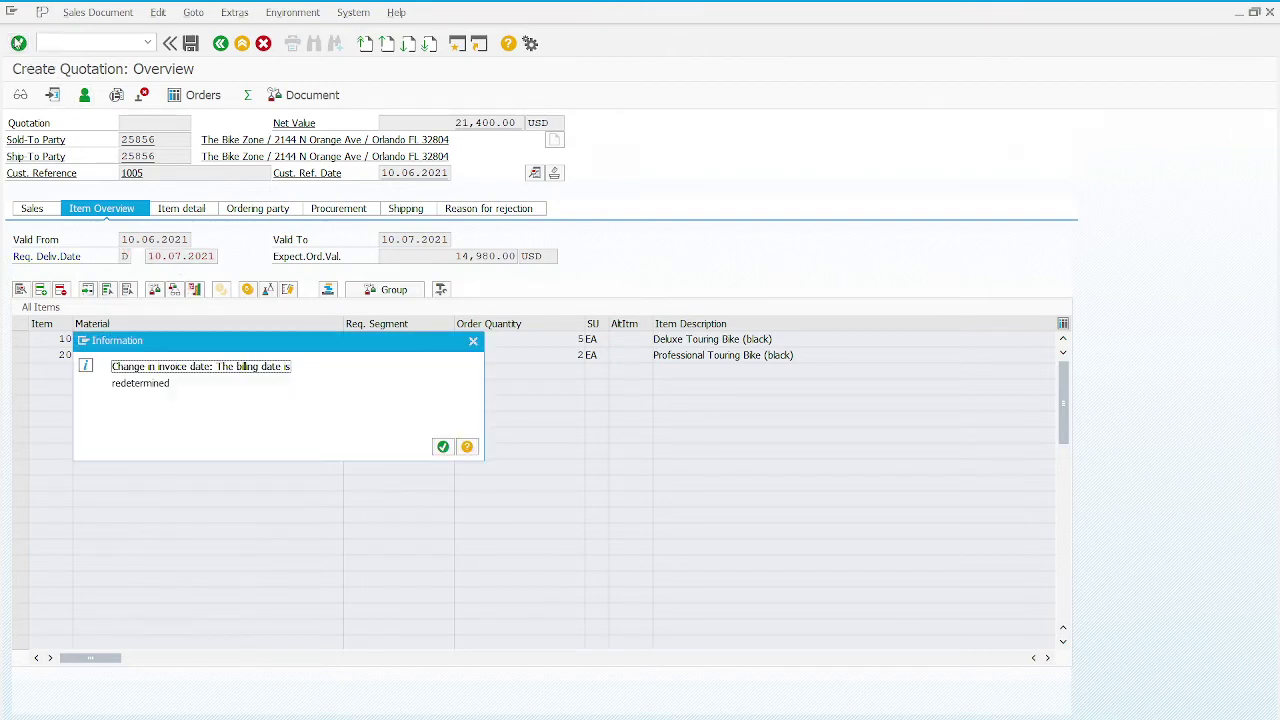
left_click(443, 446)
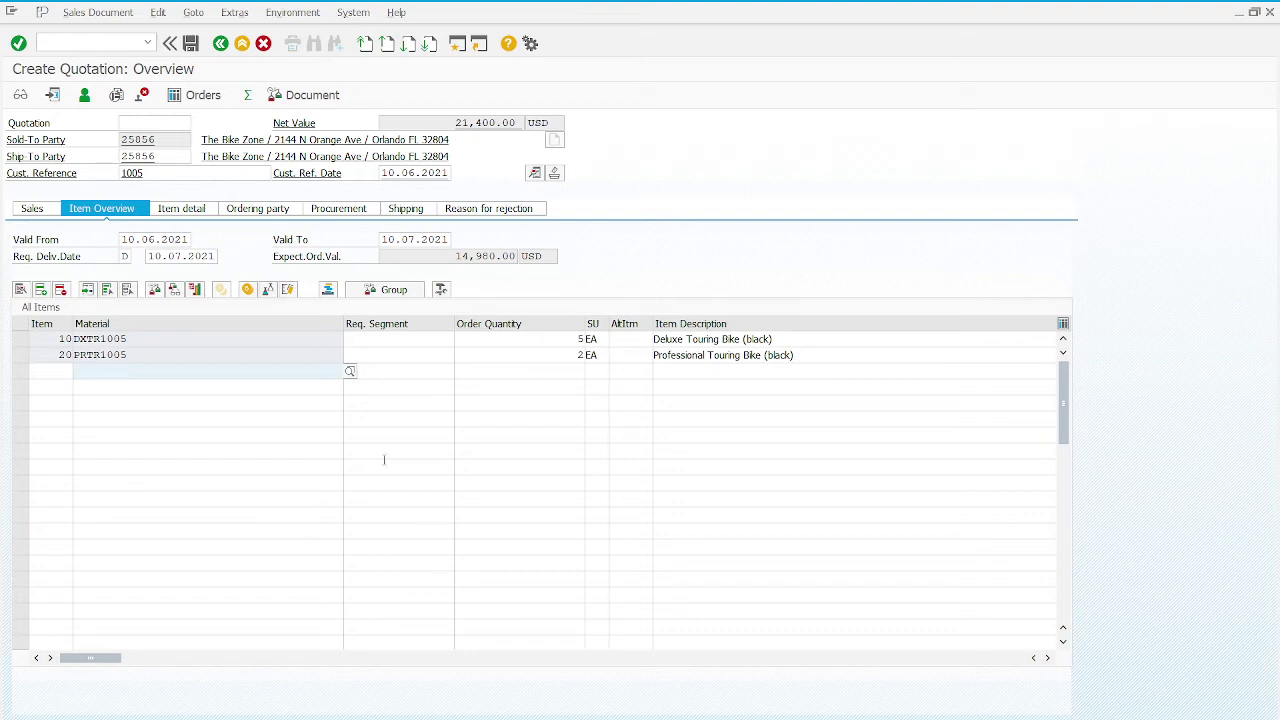
Step: Open the pricing conditions of item 10 (DXTR1005) and add condition type K004 (Material)
left_click(20, 339)
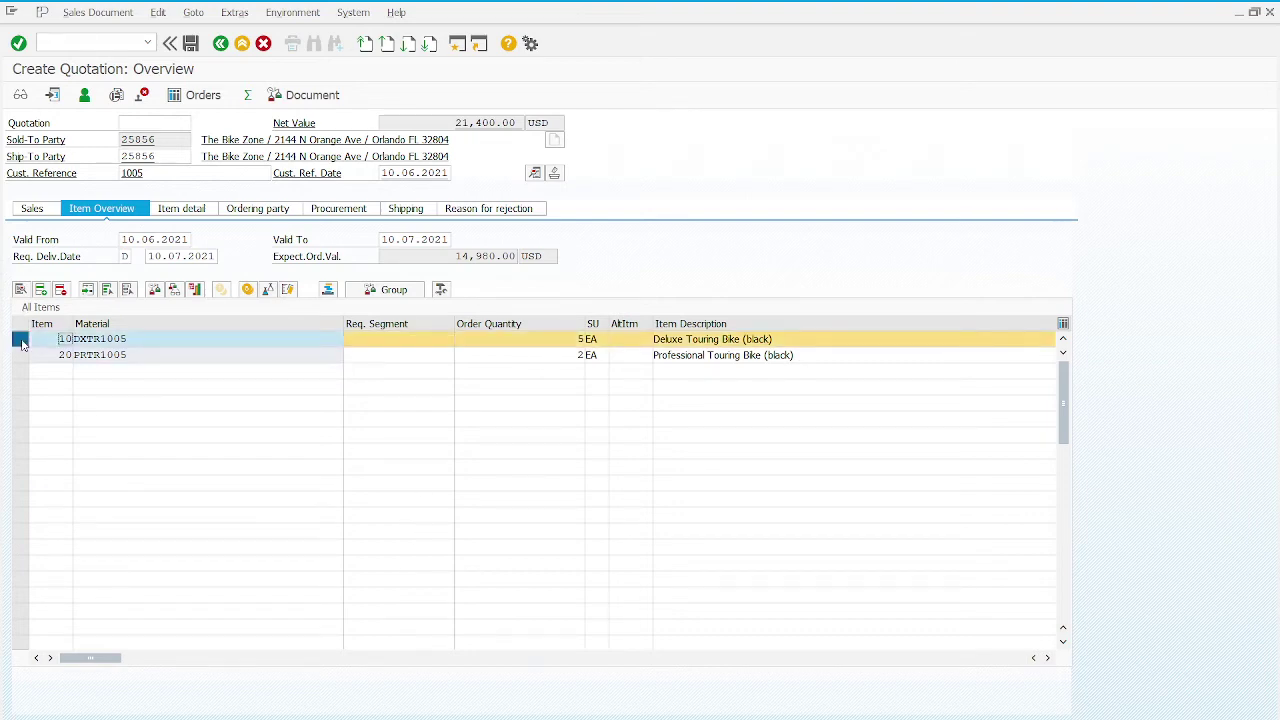
left_click(249, 290)
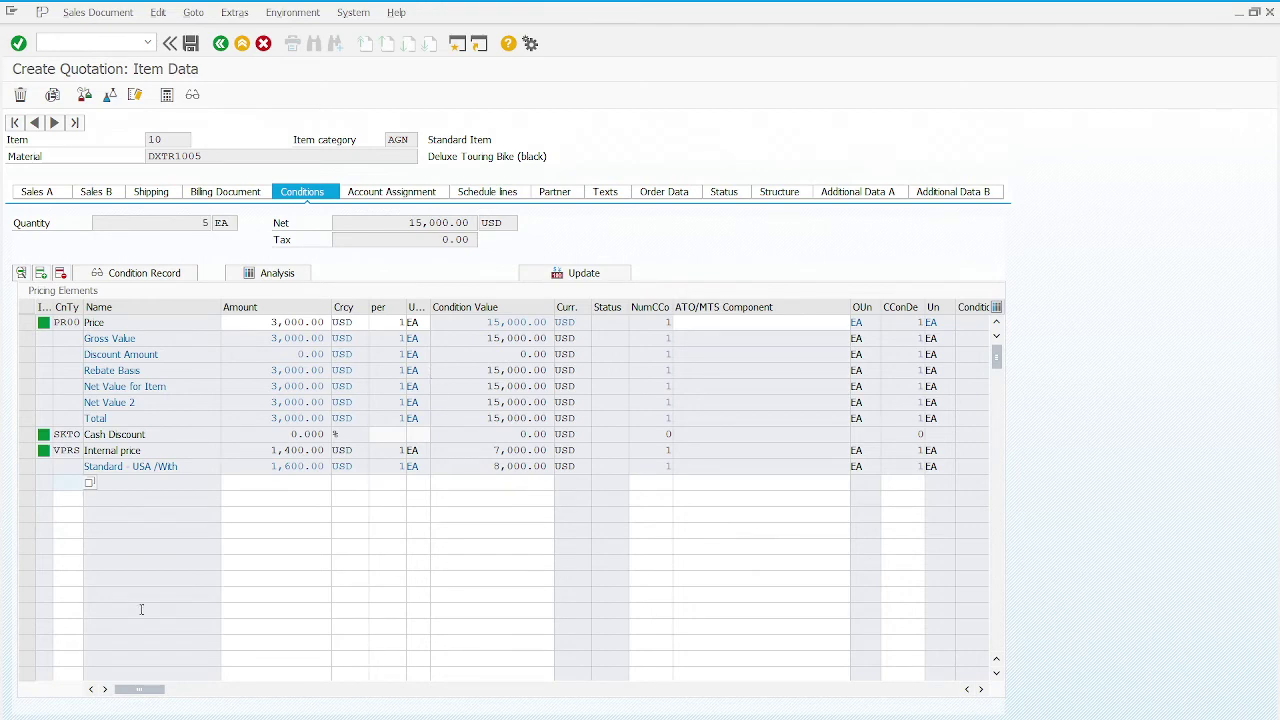
left_click(80, 484)
left_click(89, 483)
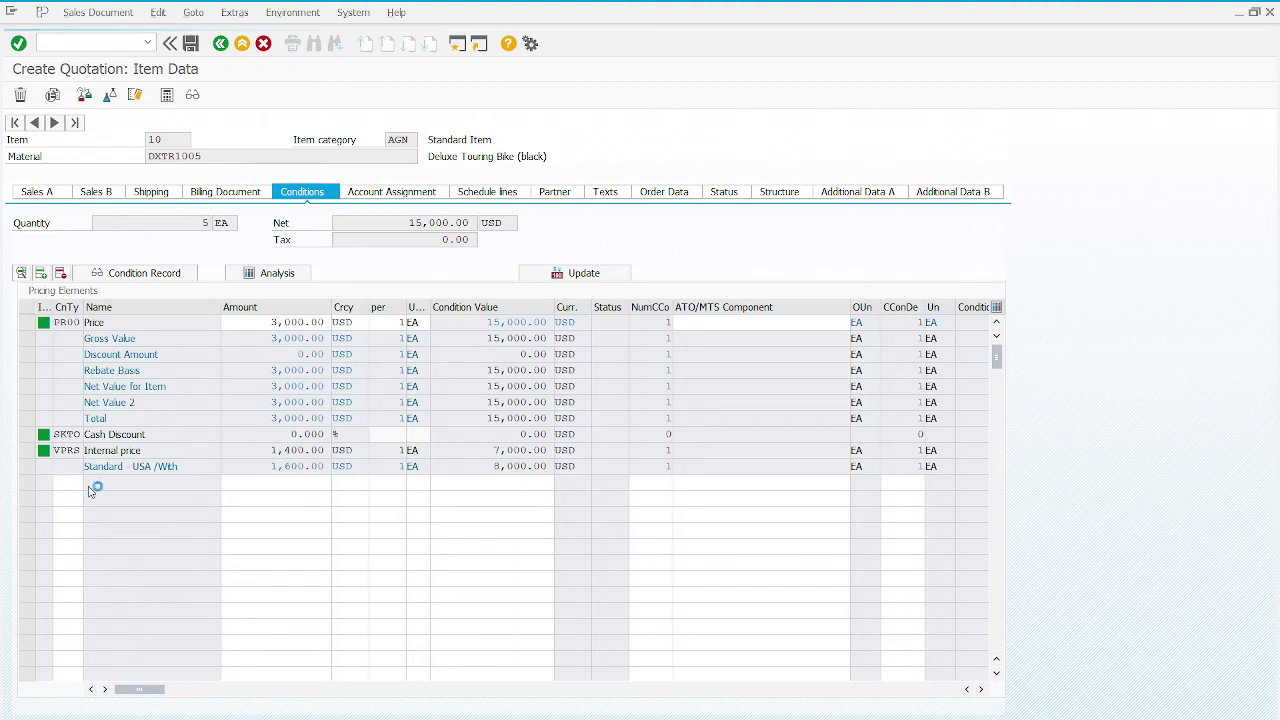
scroll(285, 137, "down", 4)
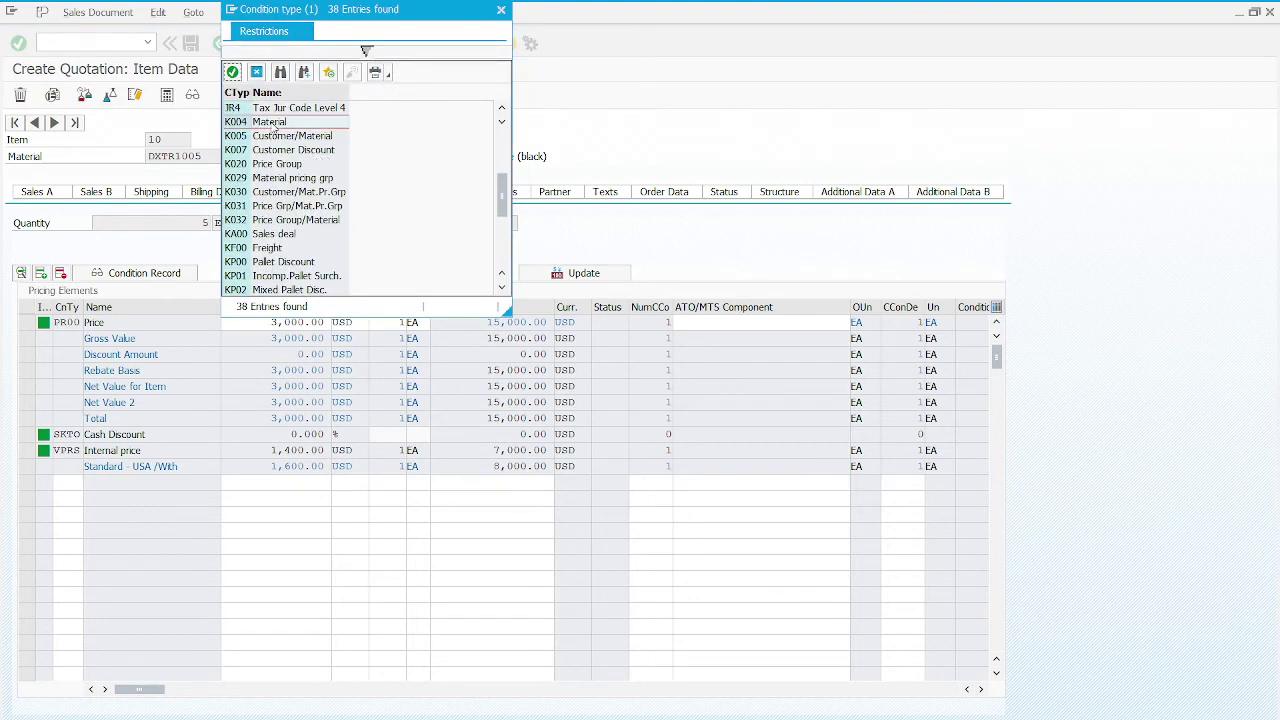
double_click(273, 123)
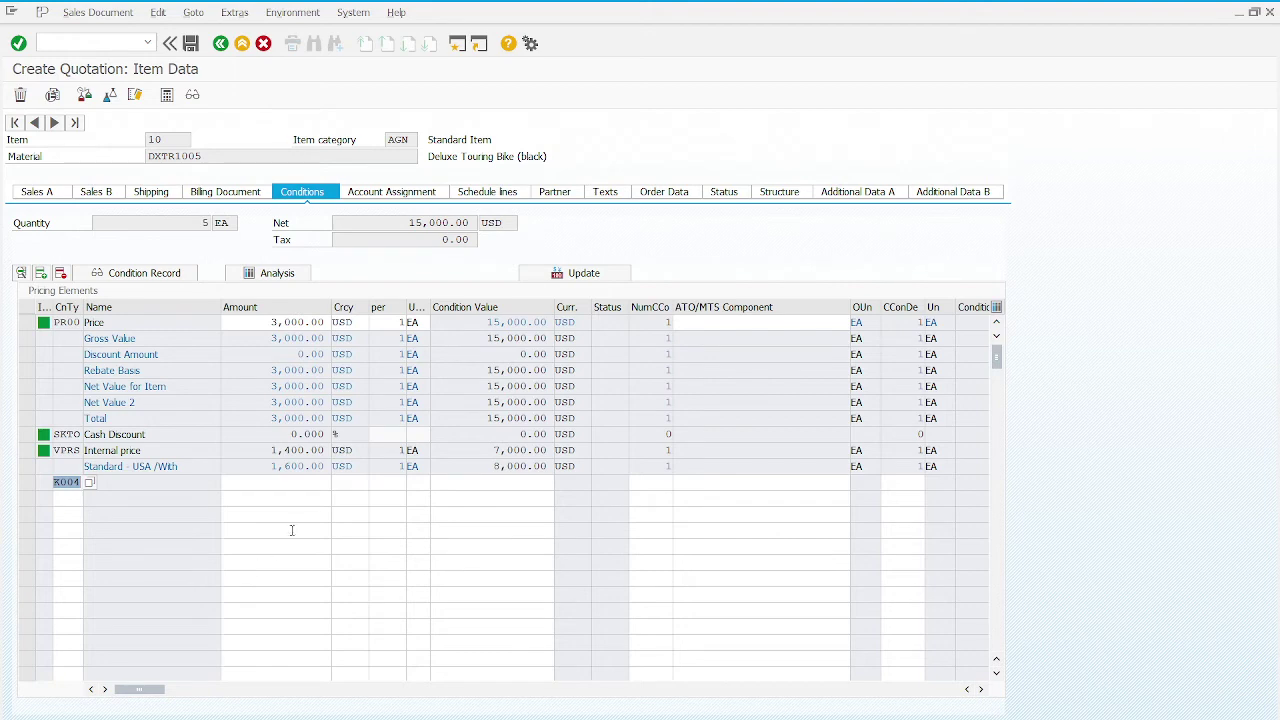
Step: Set the K004 discount amount to 50, apply it and return to the quotation overview
left_click(315, 486)
type("50")
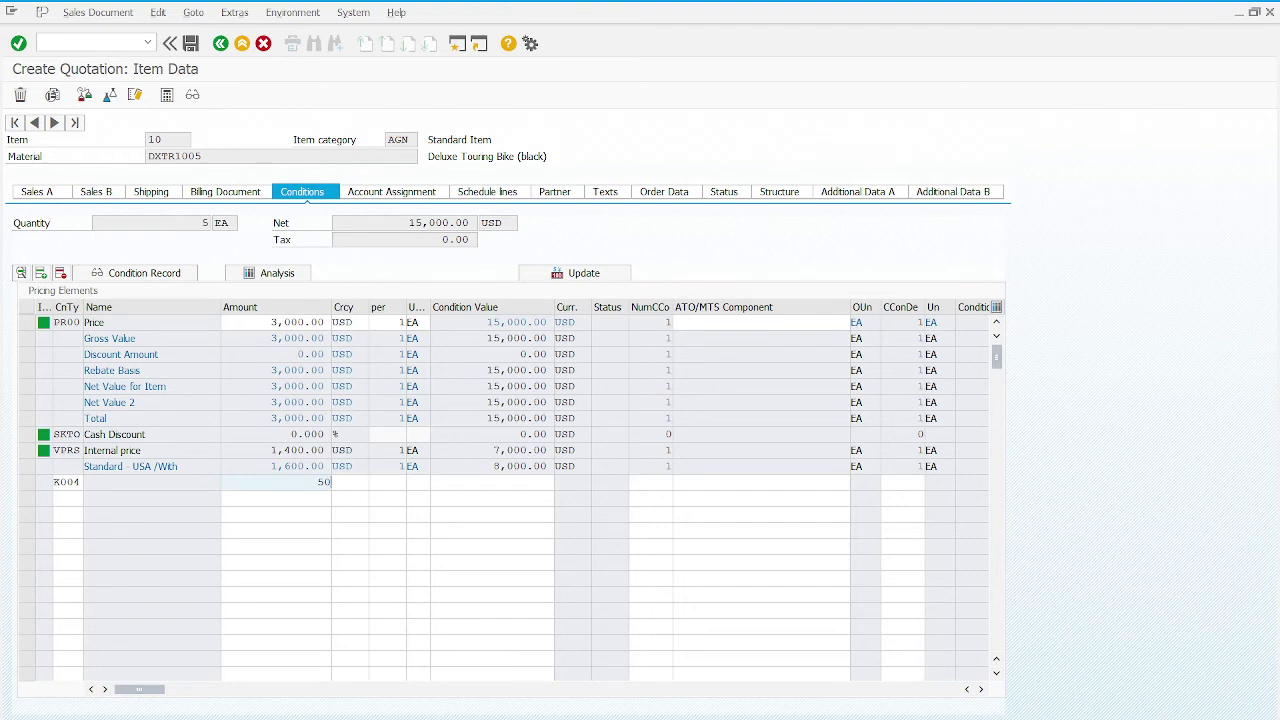
left_click(24, 43)
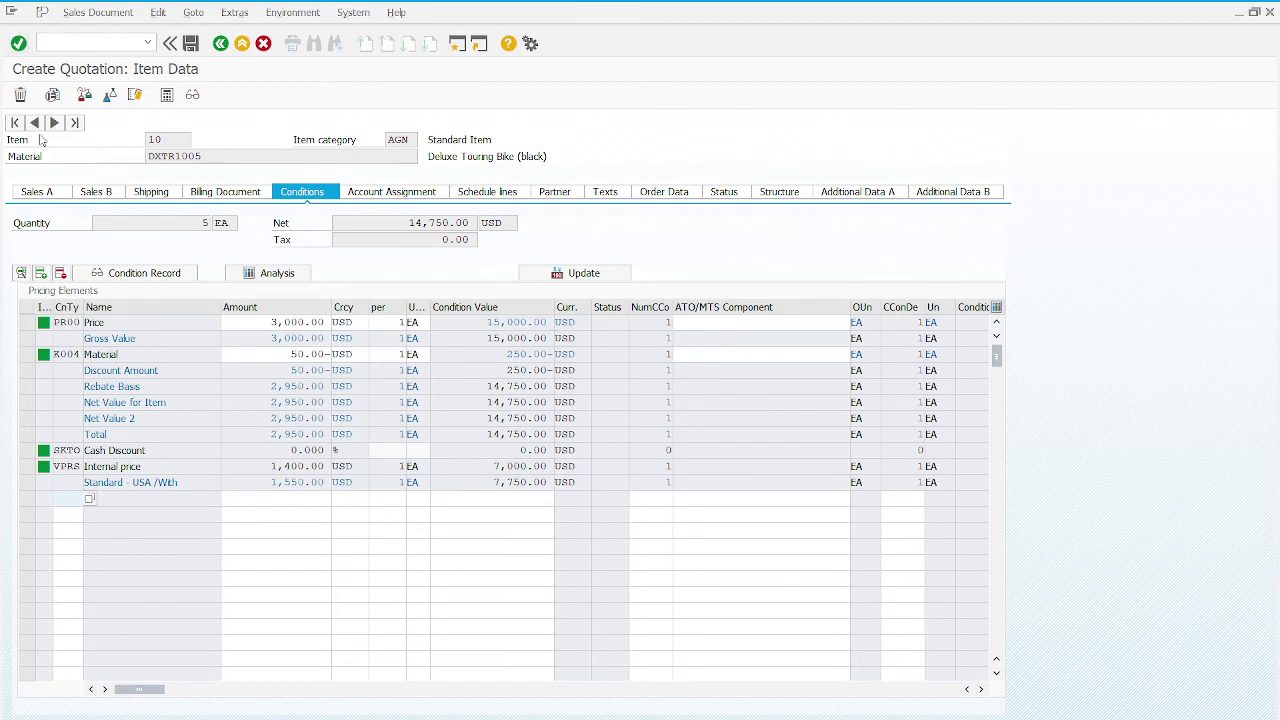
left_click(158, 356)
left_click(244, 354)
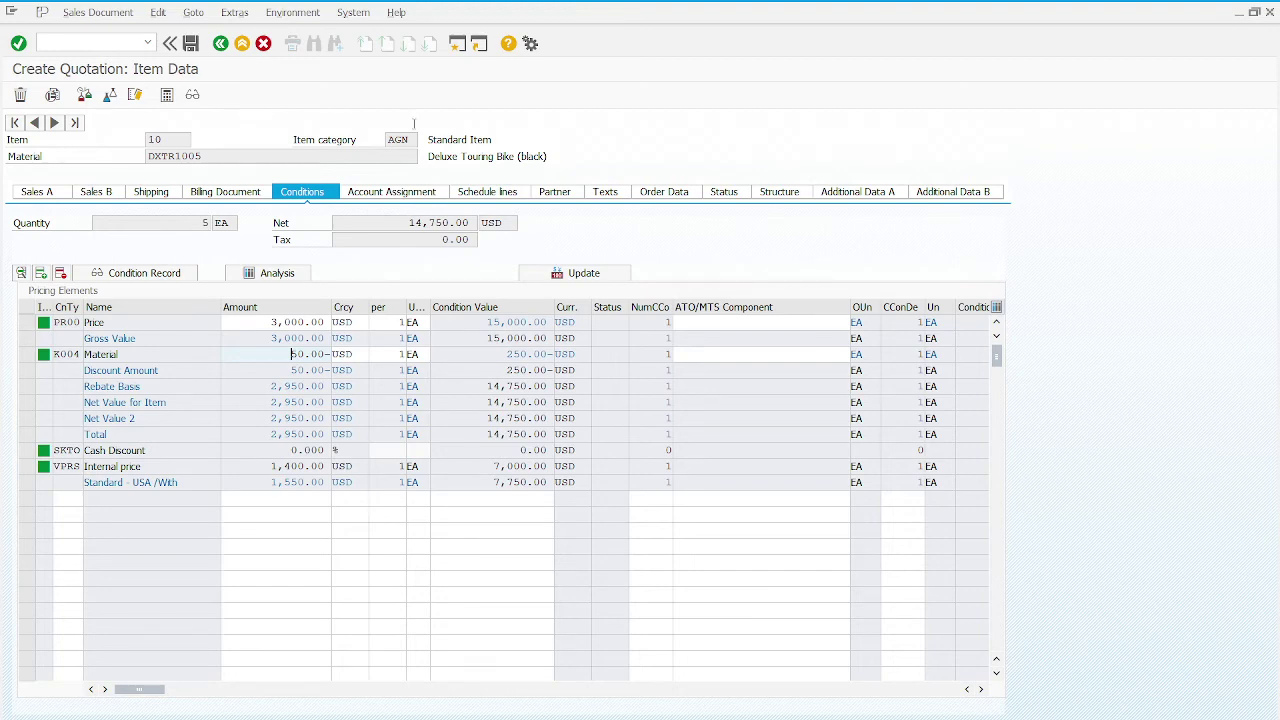
left_click(221, 44)
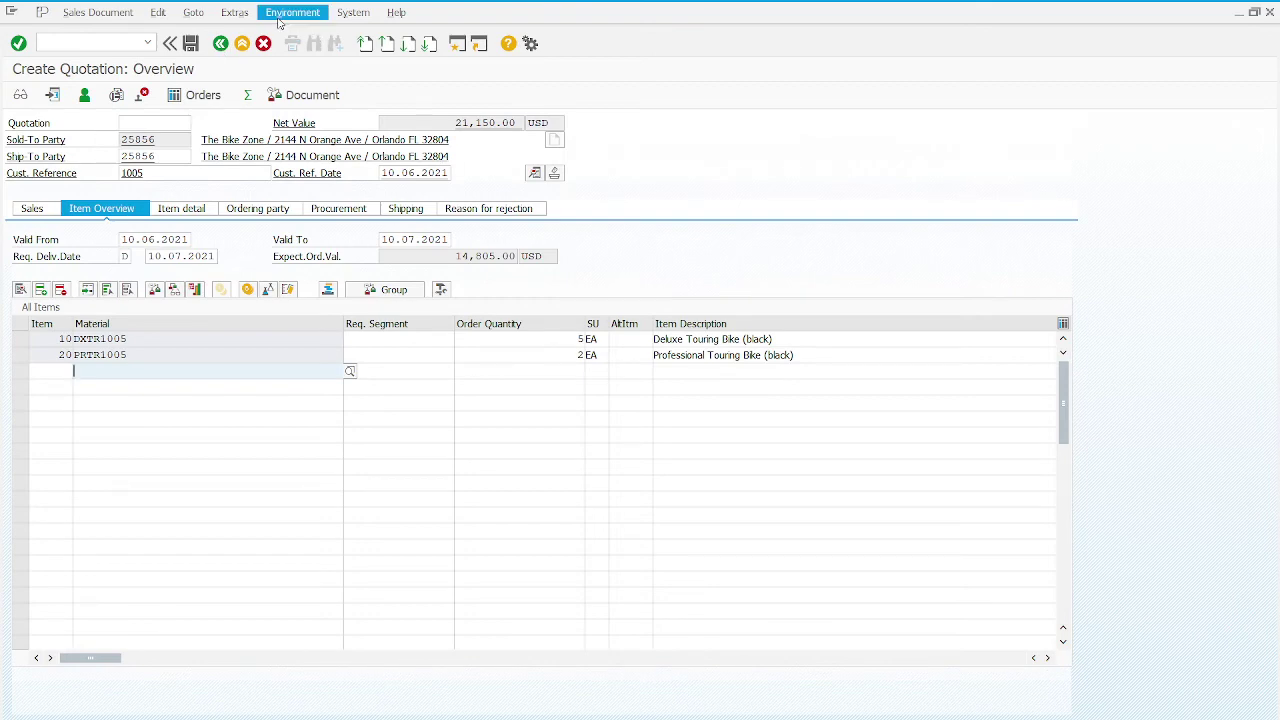
Step: Open the quotation's header pricing conditions and add condition type RA00 (% Discount from Net)
left_click(195, 13)
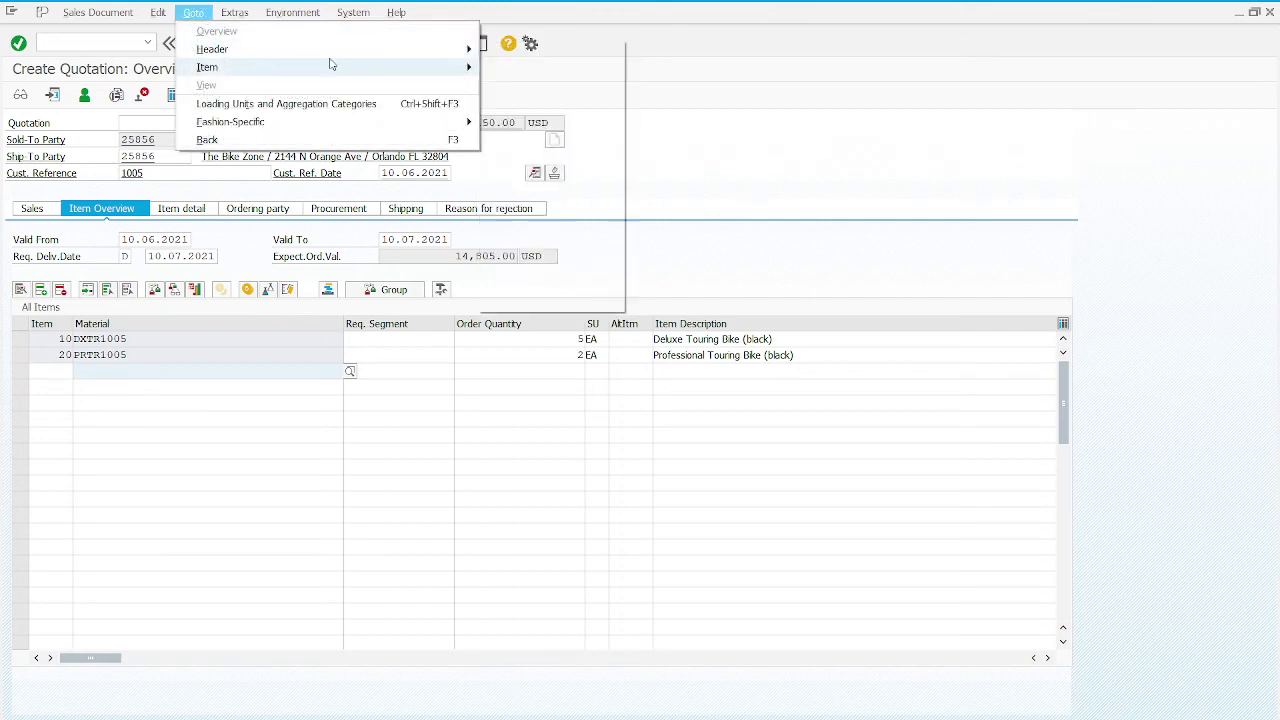
mouse_move(468, 49)
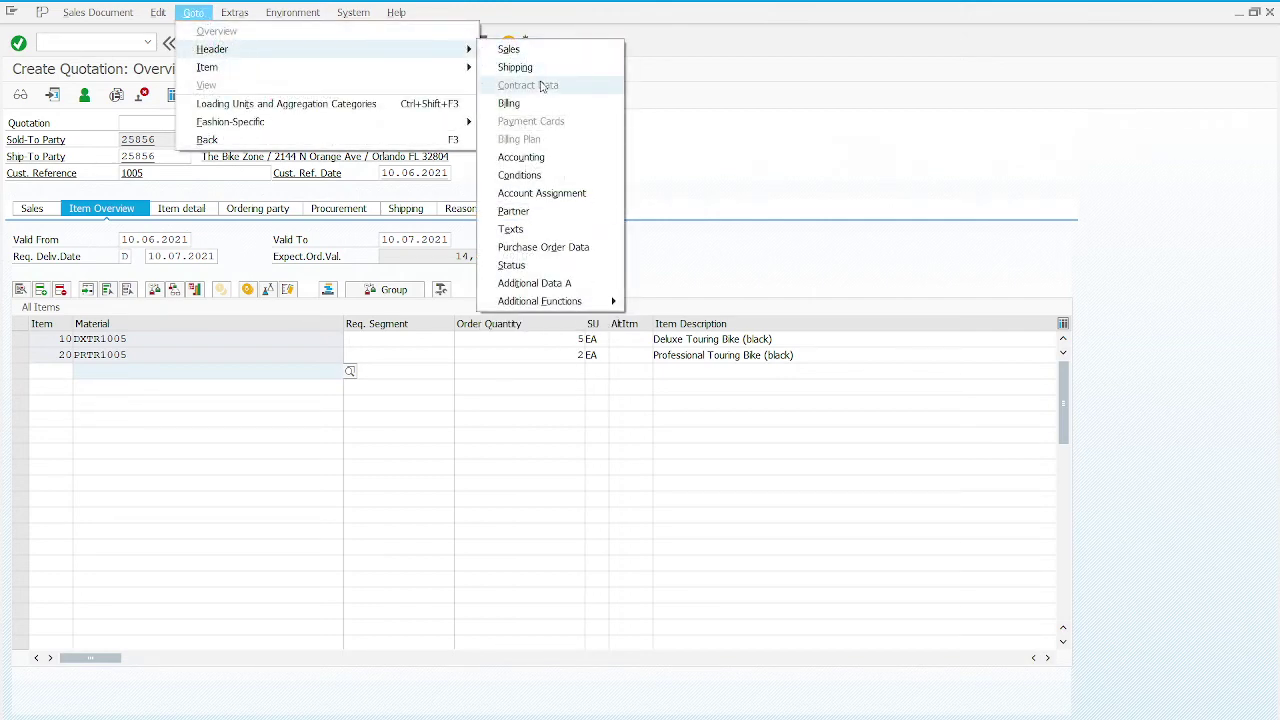
left_click(528, 175)
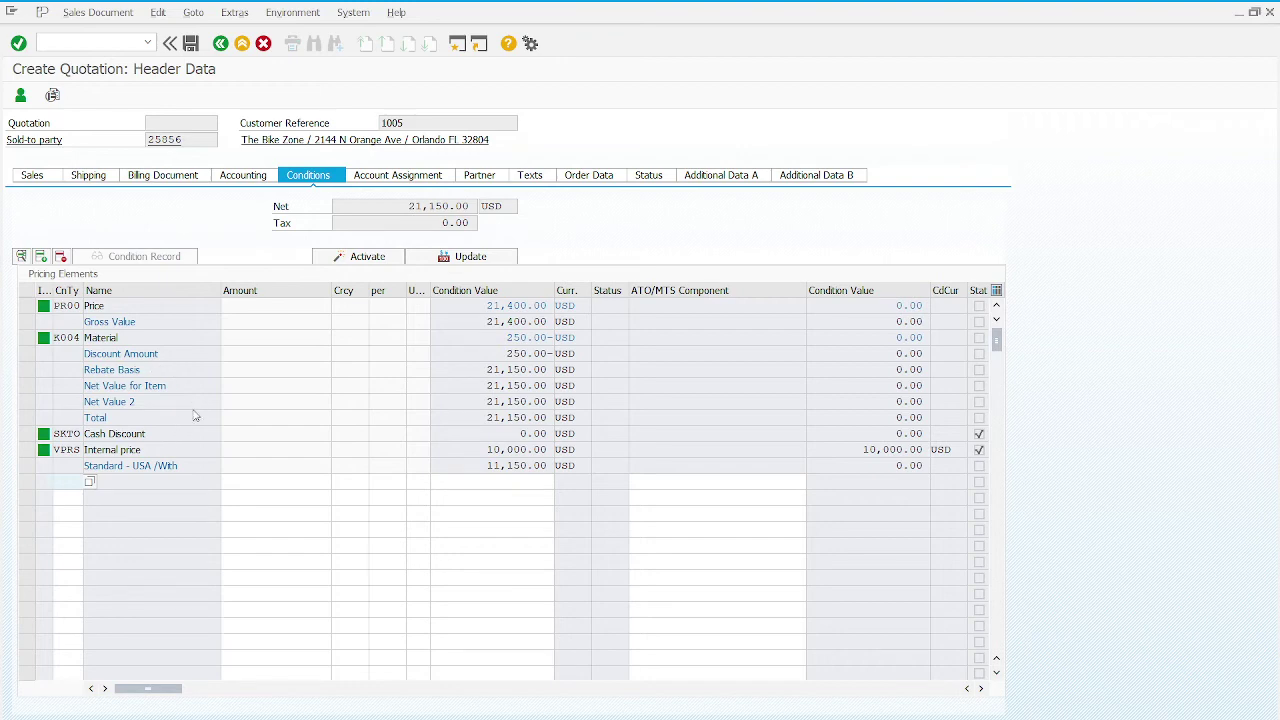
left_click(89, 482)
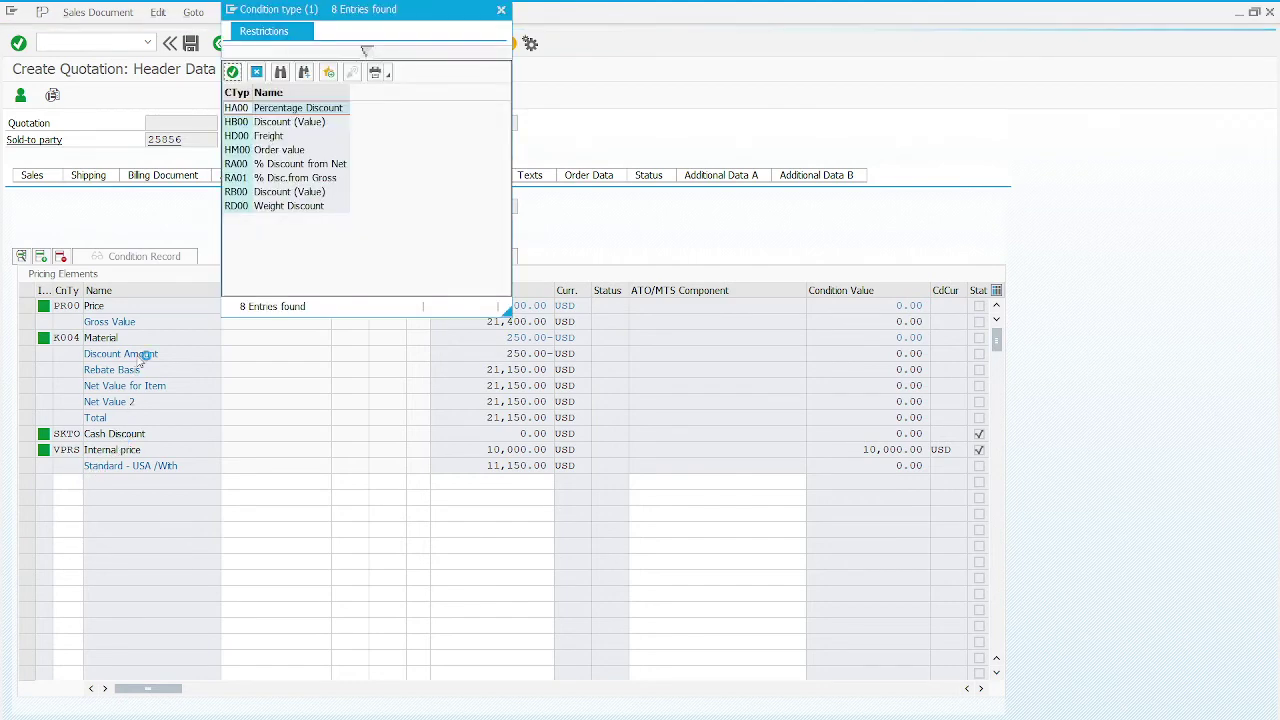
double_click(288, 164)
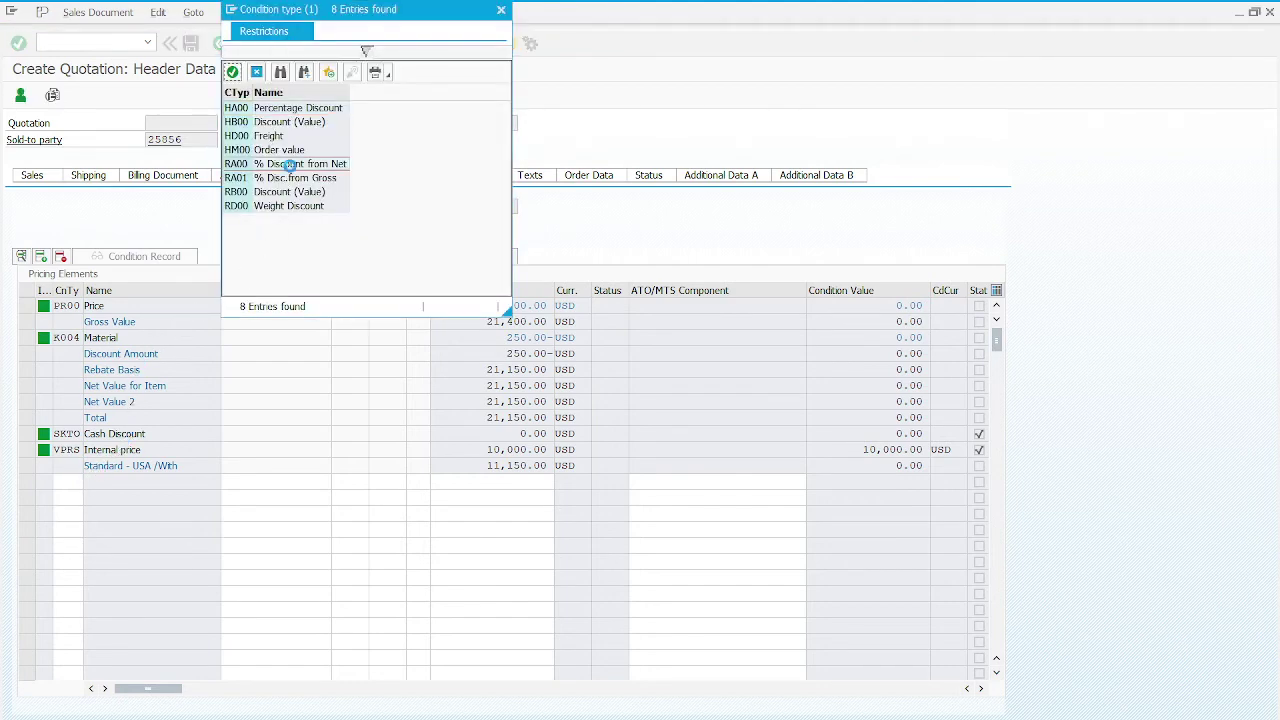
Step: Set the RA00 discount amount to 5 percent, validate it and activate the header pricing conditions
left_click(292, 484)
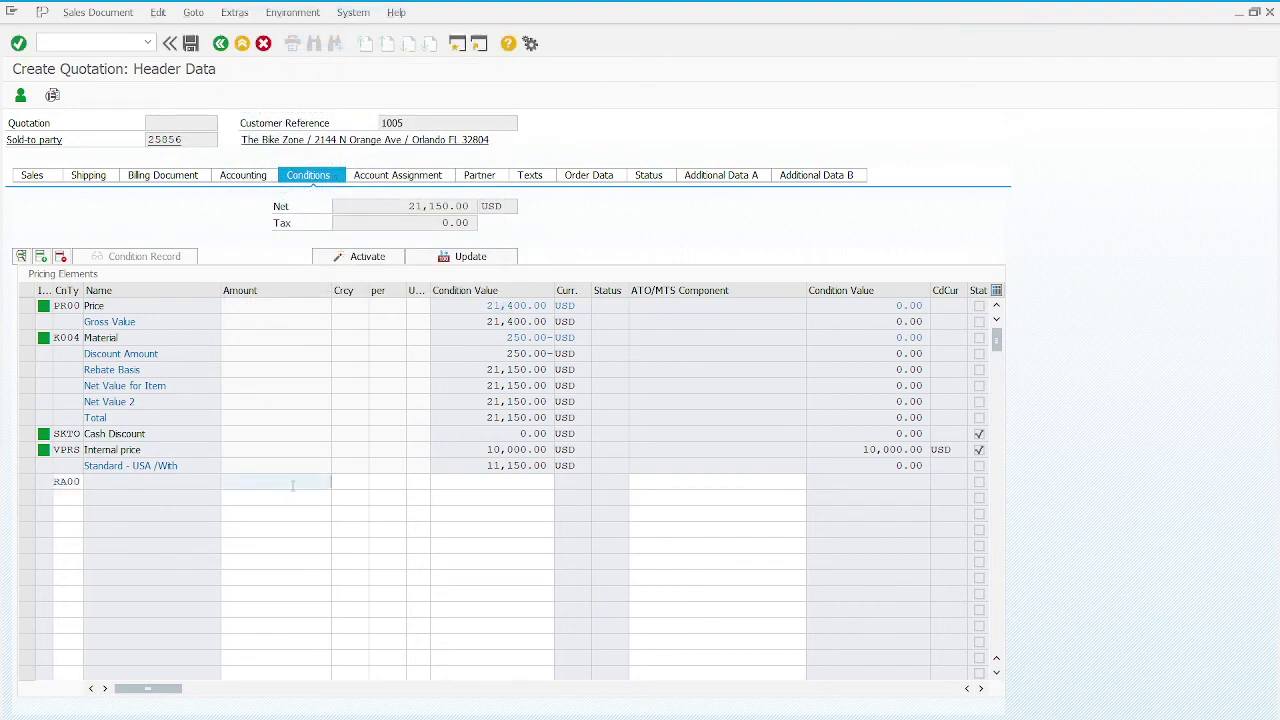
type("5")
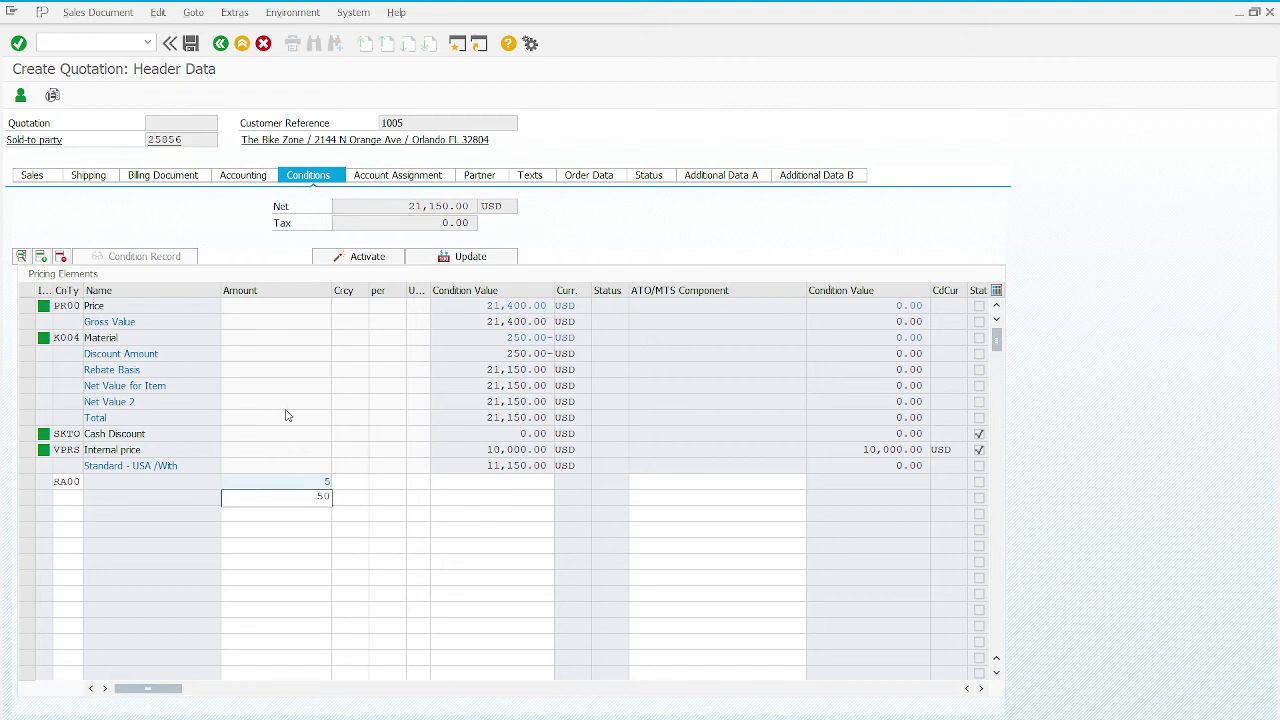
key("Escape")
left_click(18, 43)
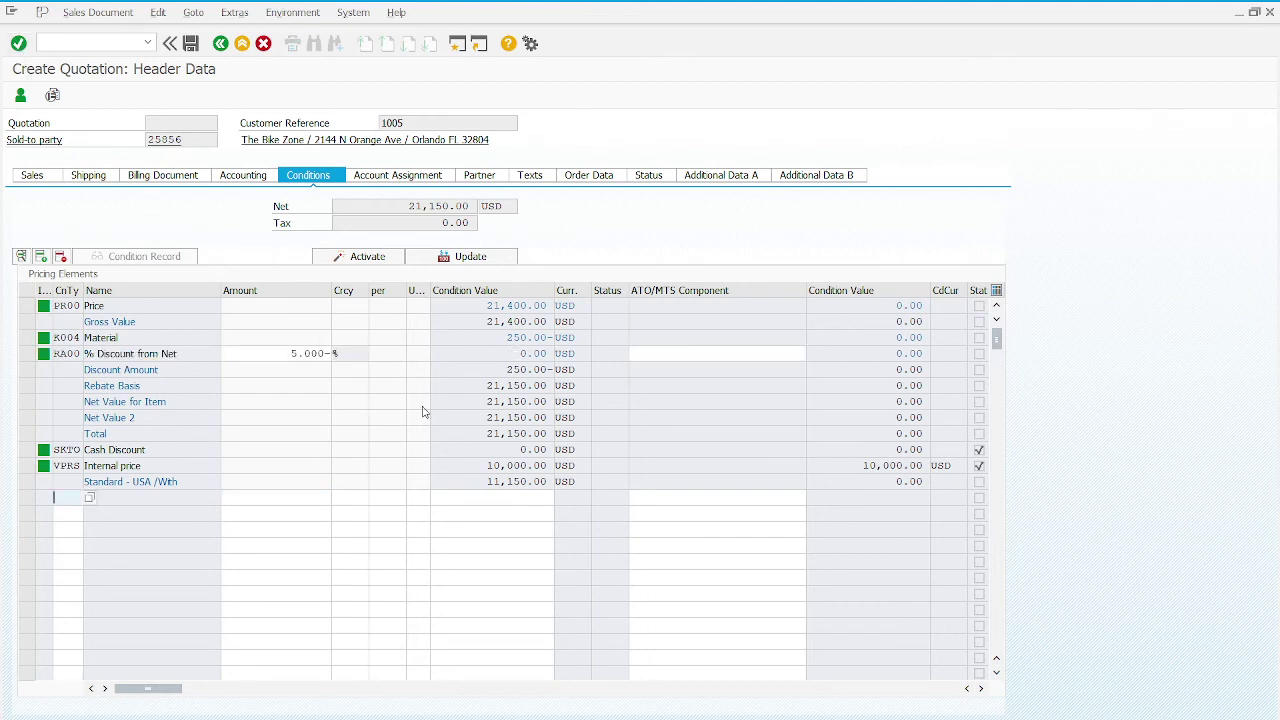
left_click(54, 497)
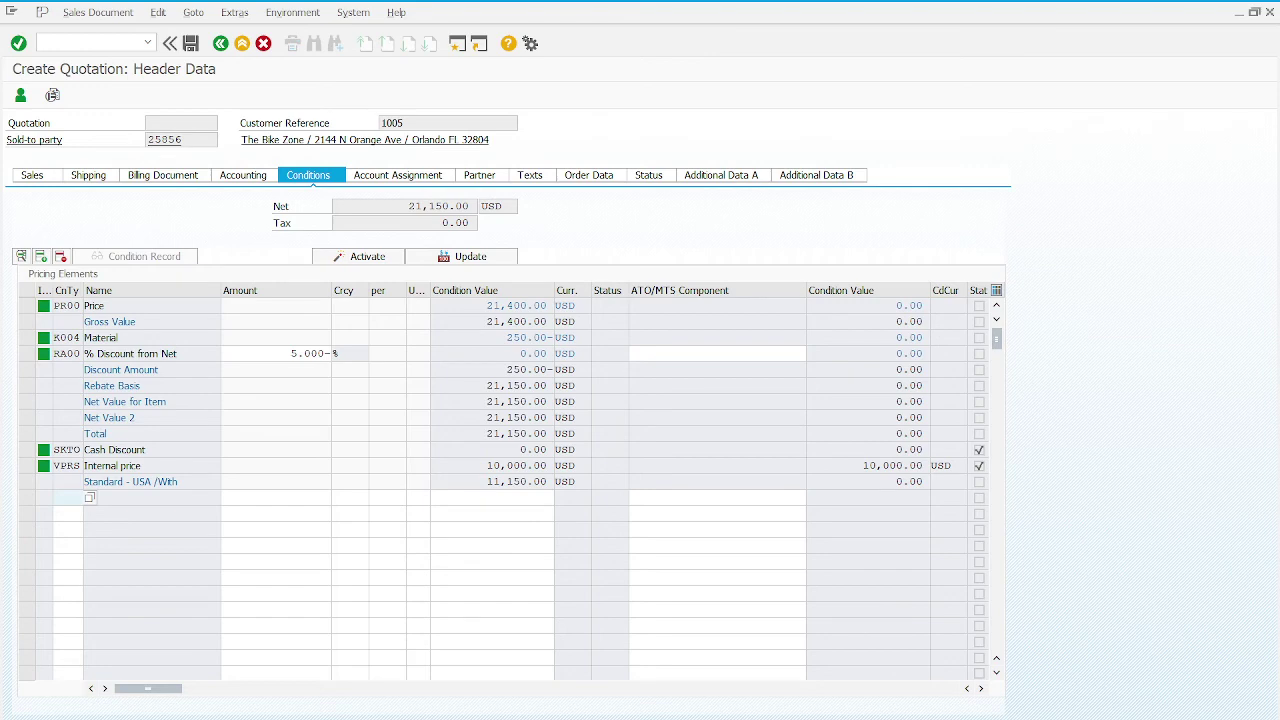
left_click(344, 259)
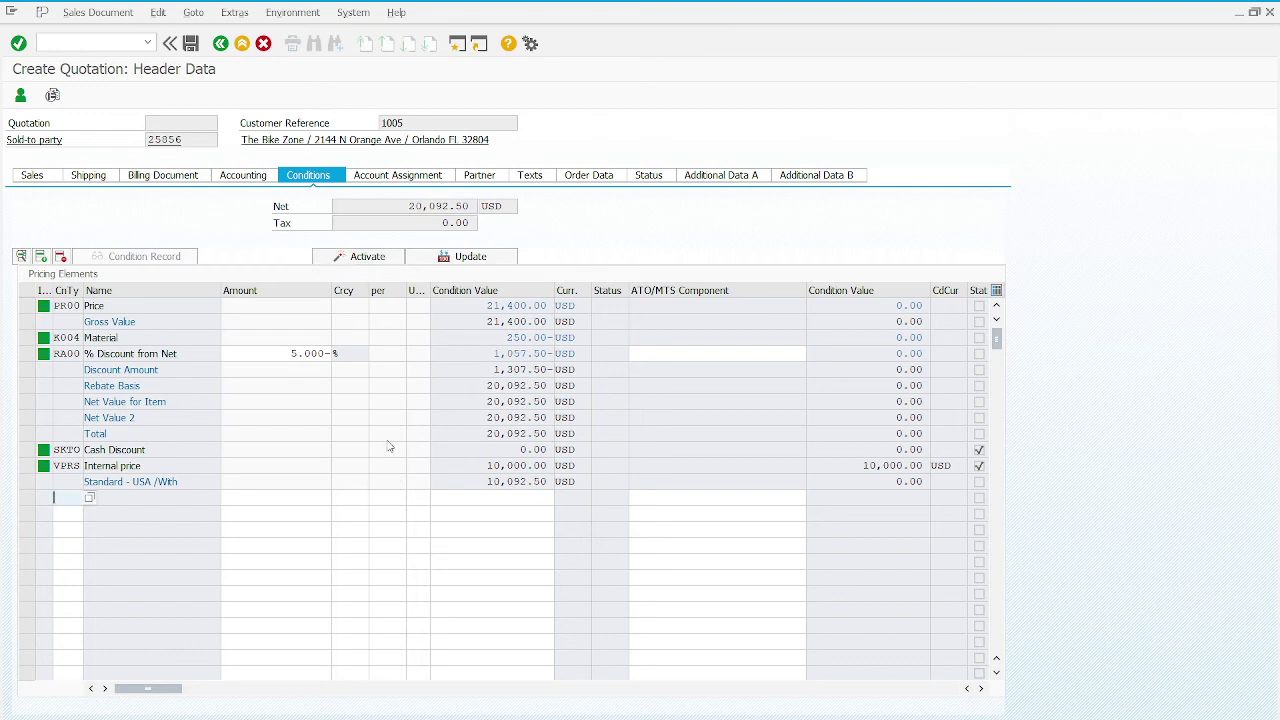
Step: Save the quotation, acknowledge the confirmation and return to the SAP Easy Access menu
left_click(190, 48)
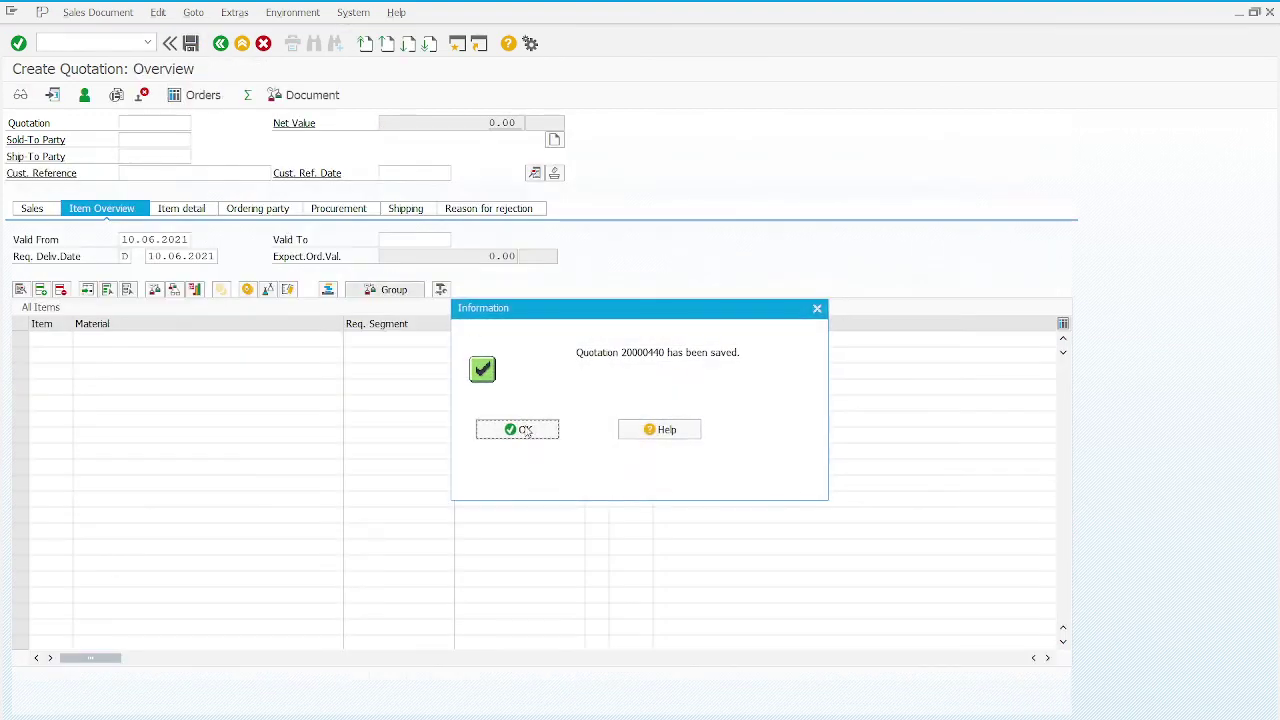
left_click(530, 432)
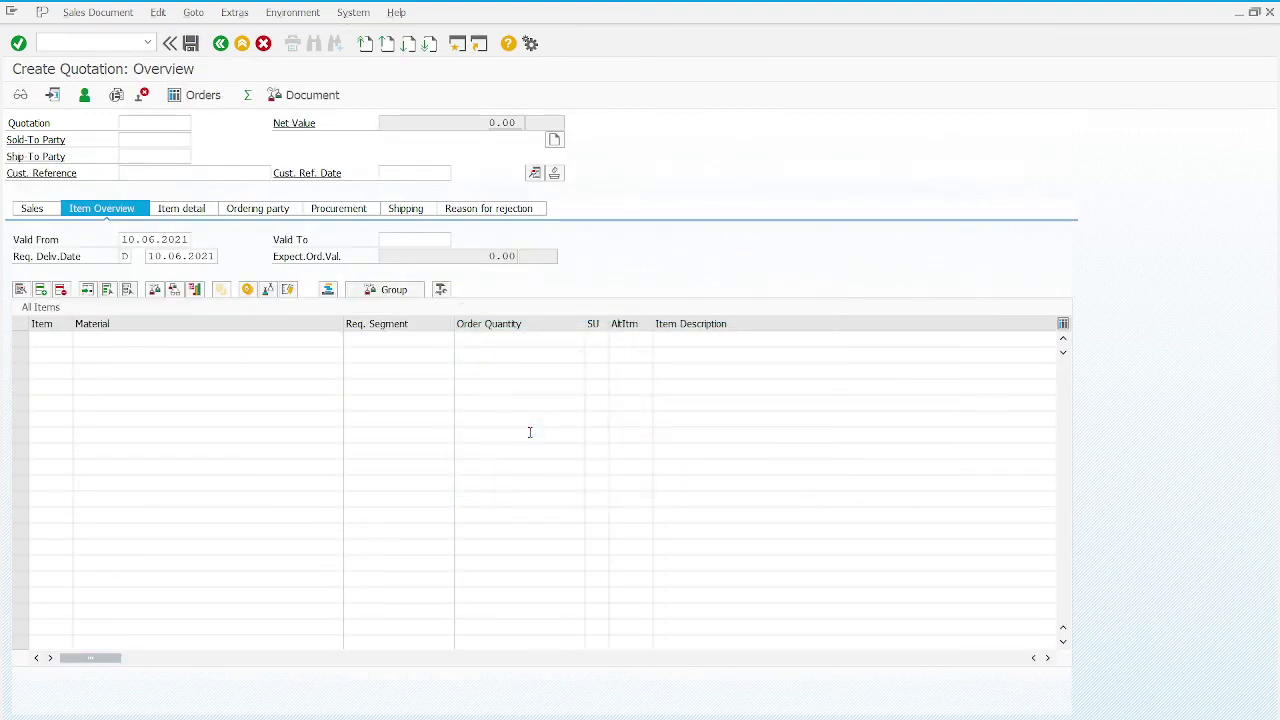
left_click(221, 45)
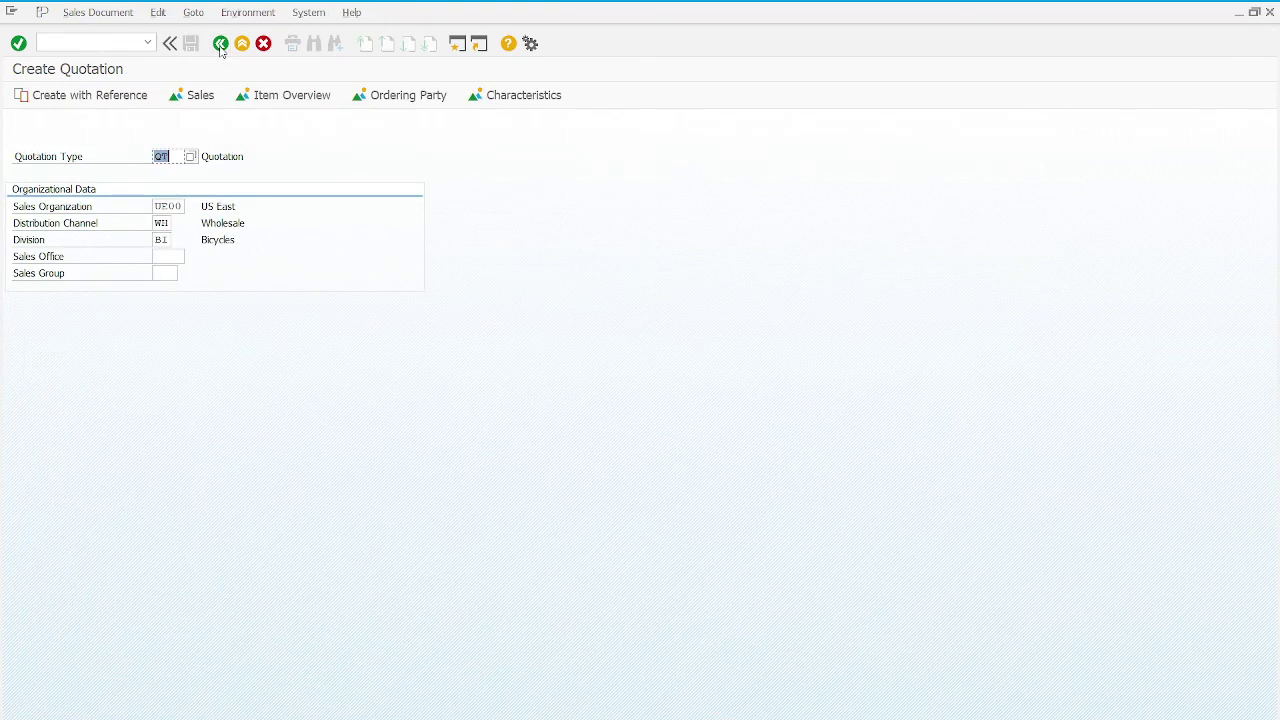
left_click(221, 45)
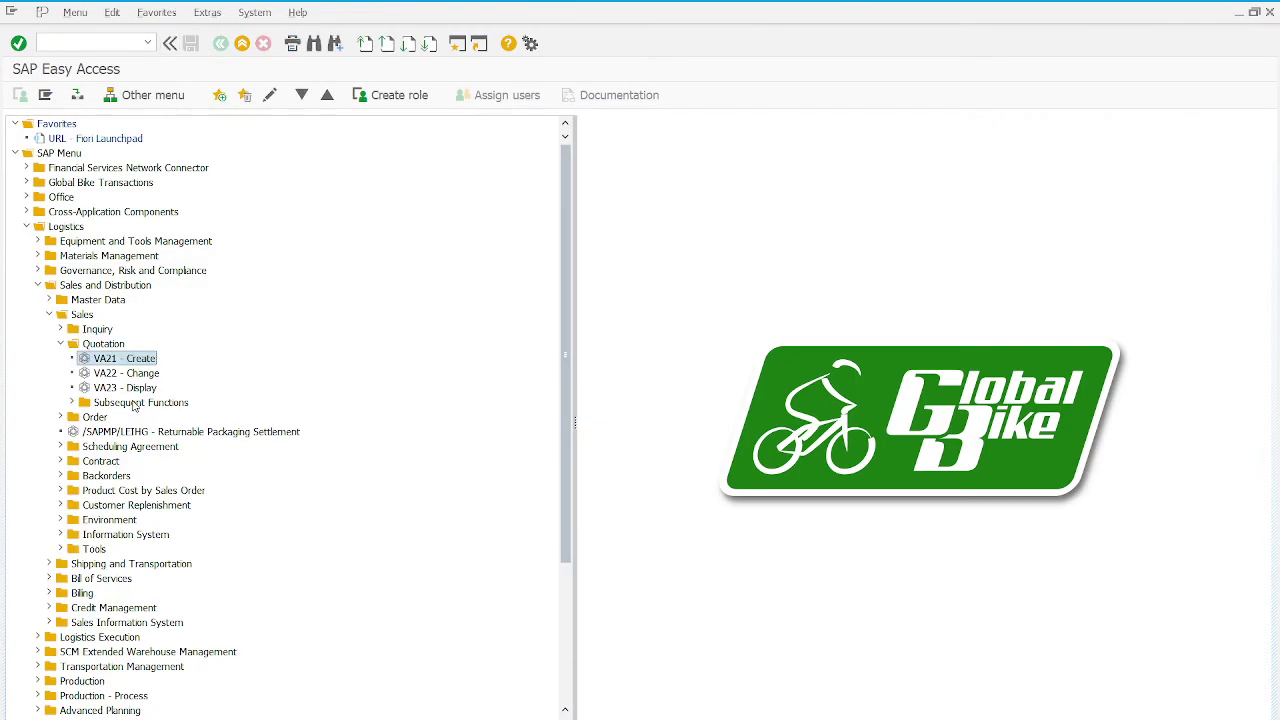
Step: Start VA23 - Display, find the saved quotation by its customer purchase order number and display its sales overview
double_click(118, 388)
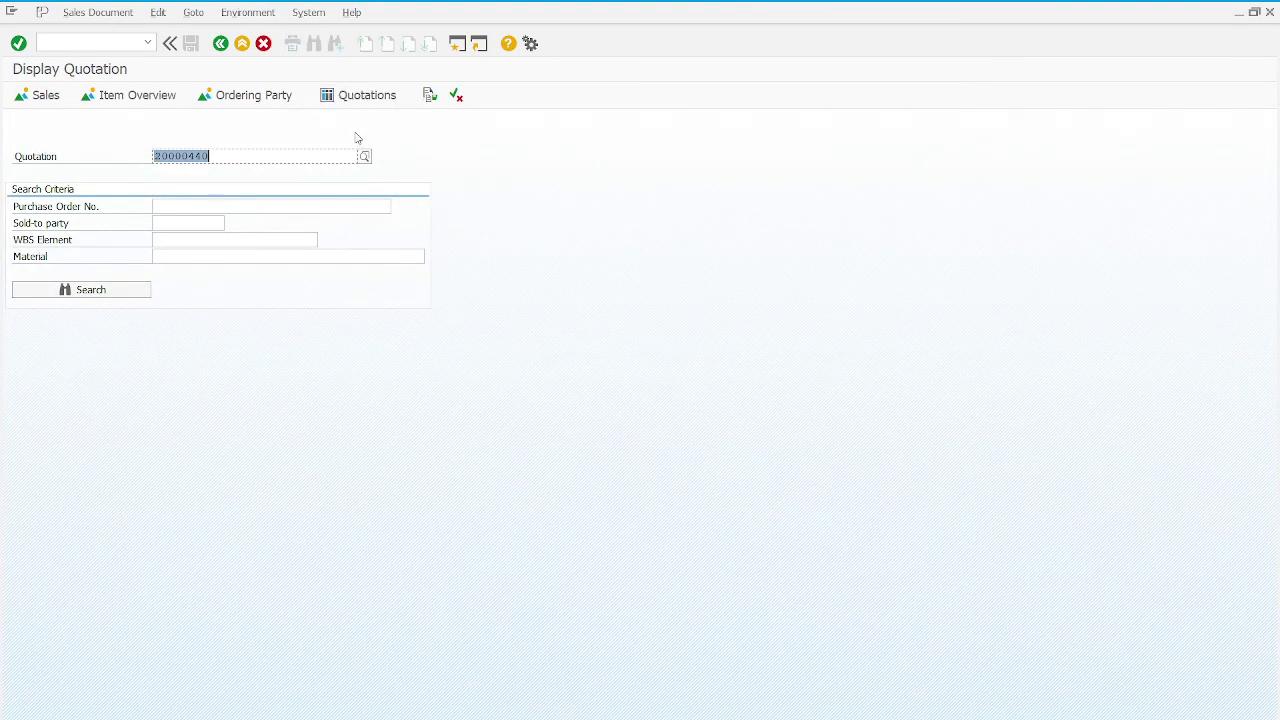
left_click(366, 156)
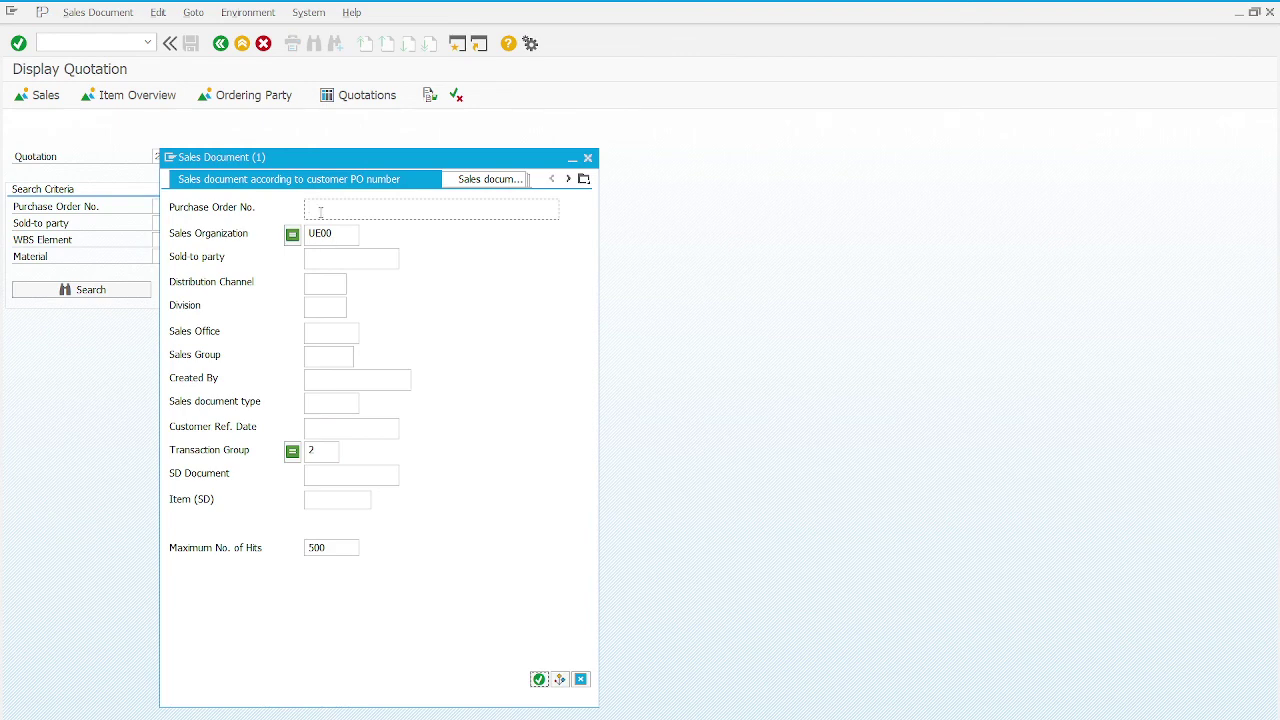
type("1005")
left_click(538, 679)
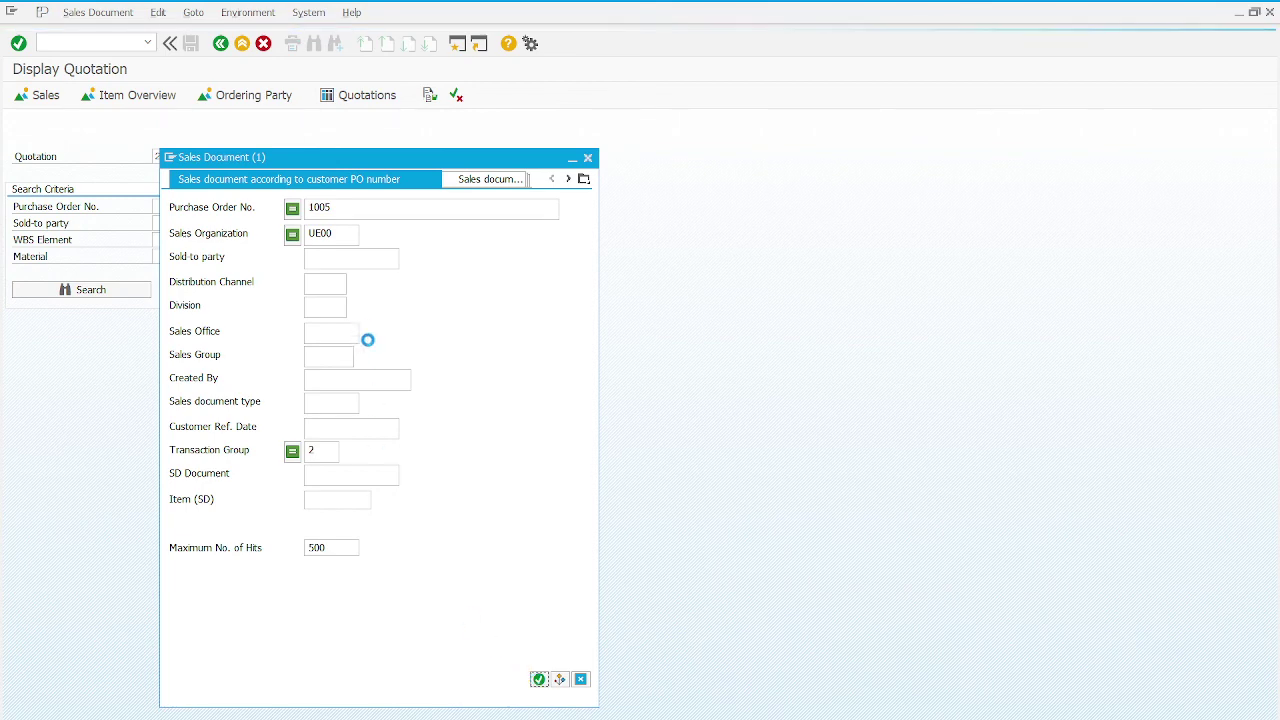
double_click(326, 107)
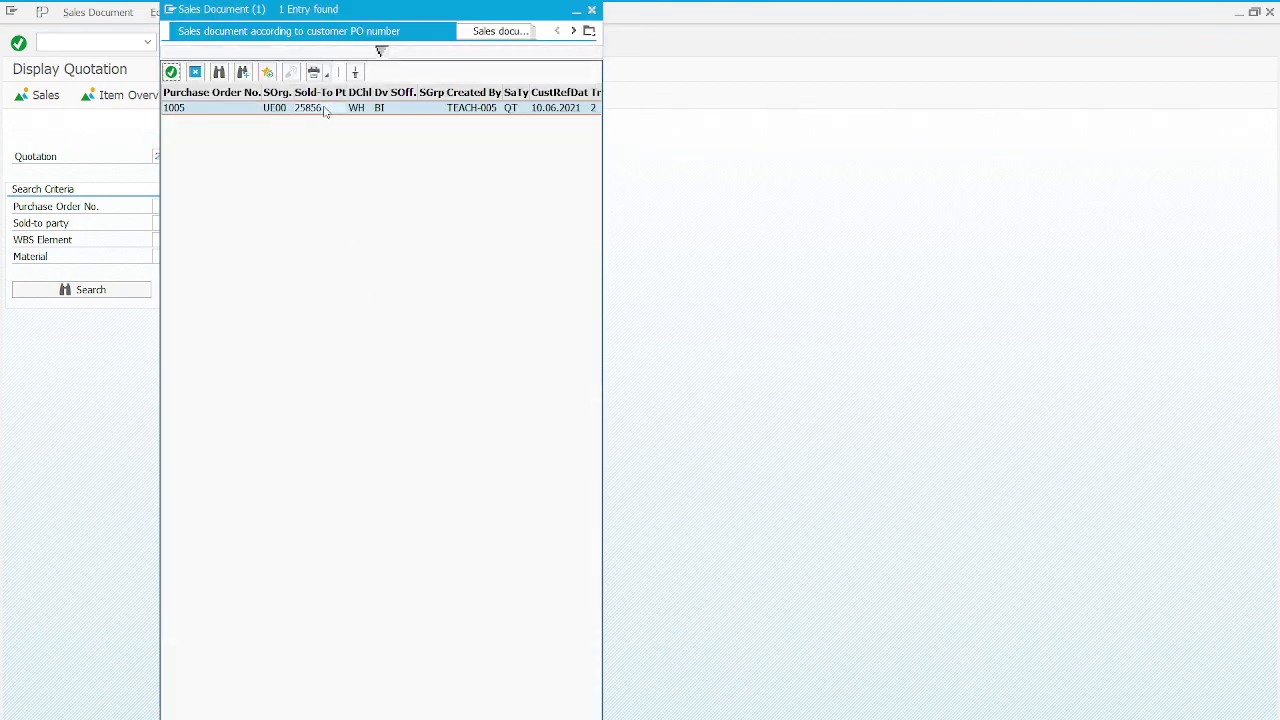
left_click(48, 97)
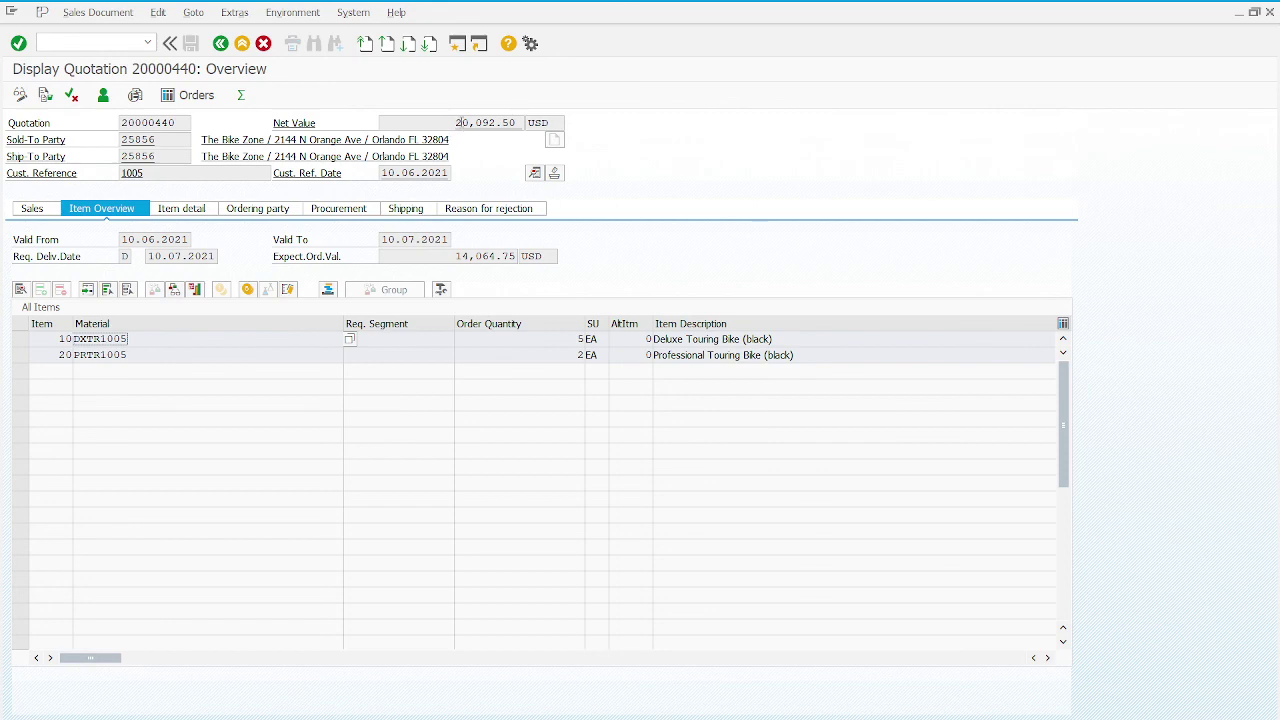
Step: Review the quotation's net value and the K004 discount in item 10's (DXTR1005) pricing conditions, and return to the SAP Easy Access menu
left_click_drag(455, 122, 537, 122)
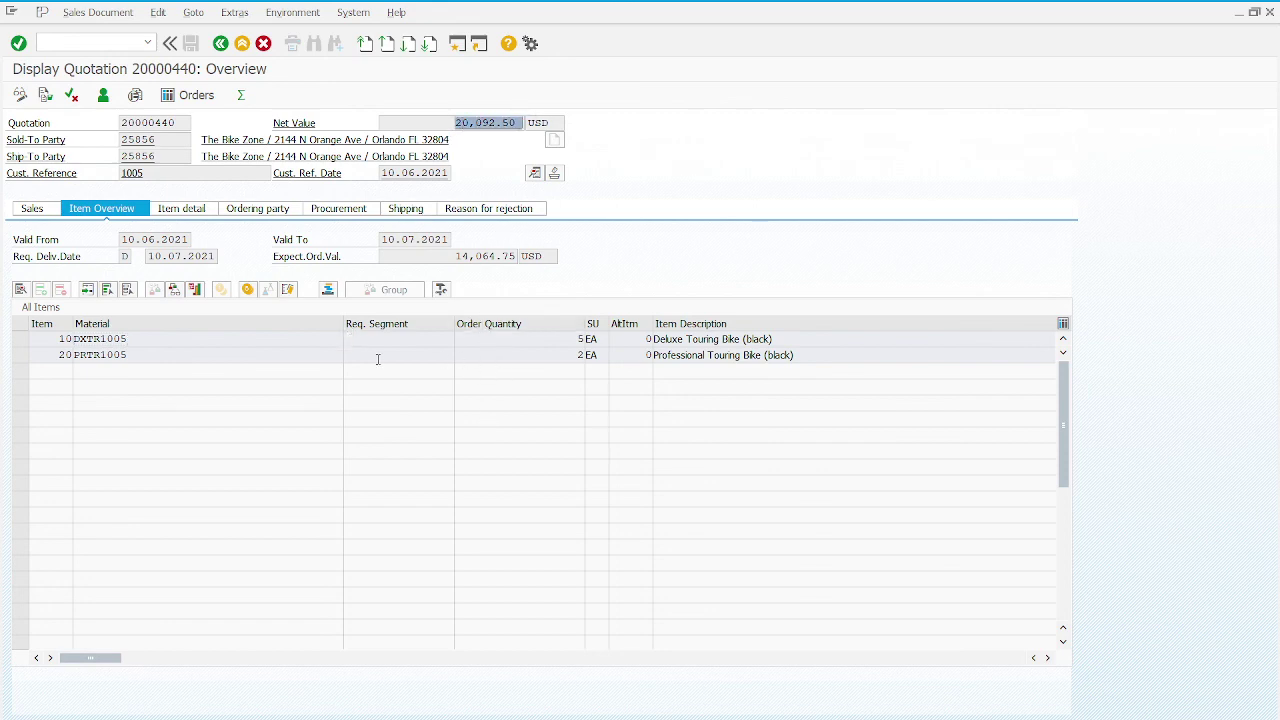
left_click(51, 352)
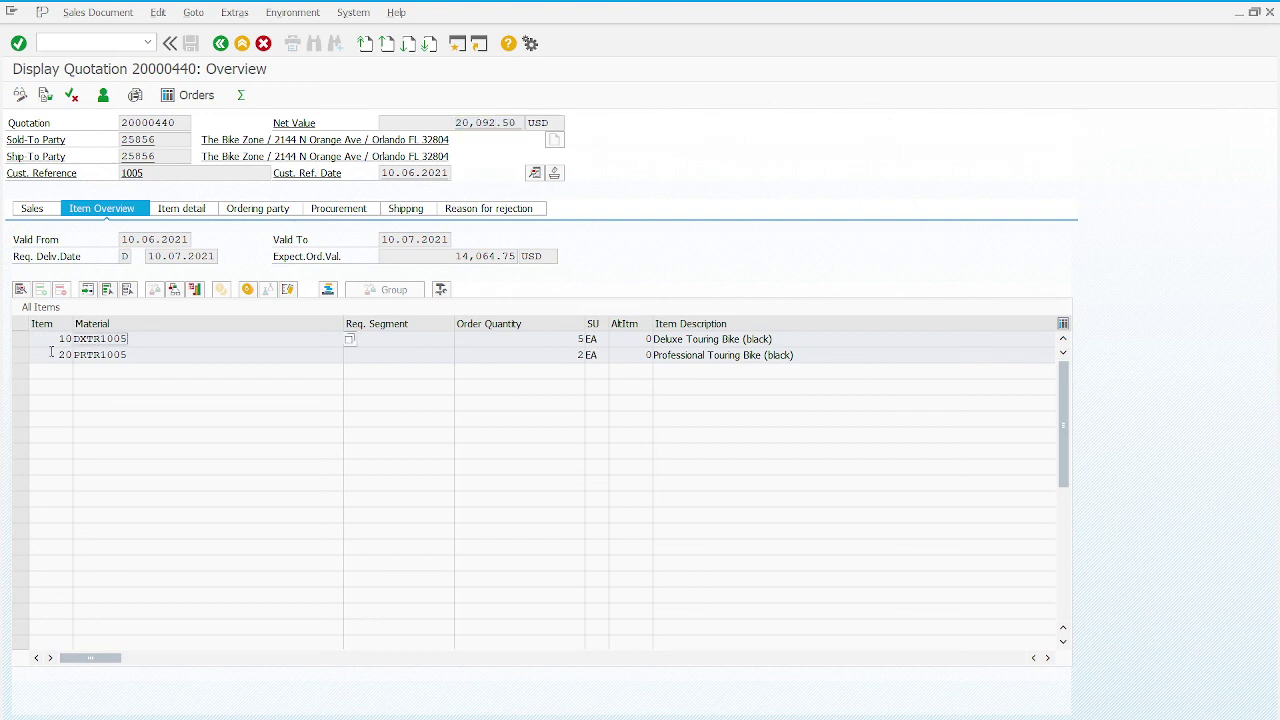
left_click(20, 340)
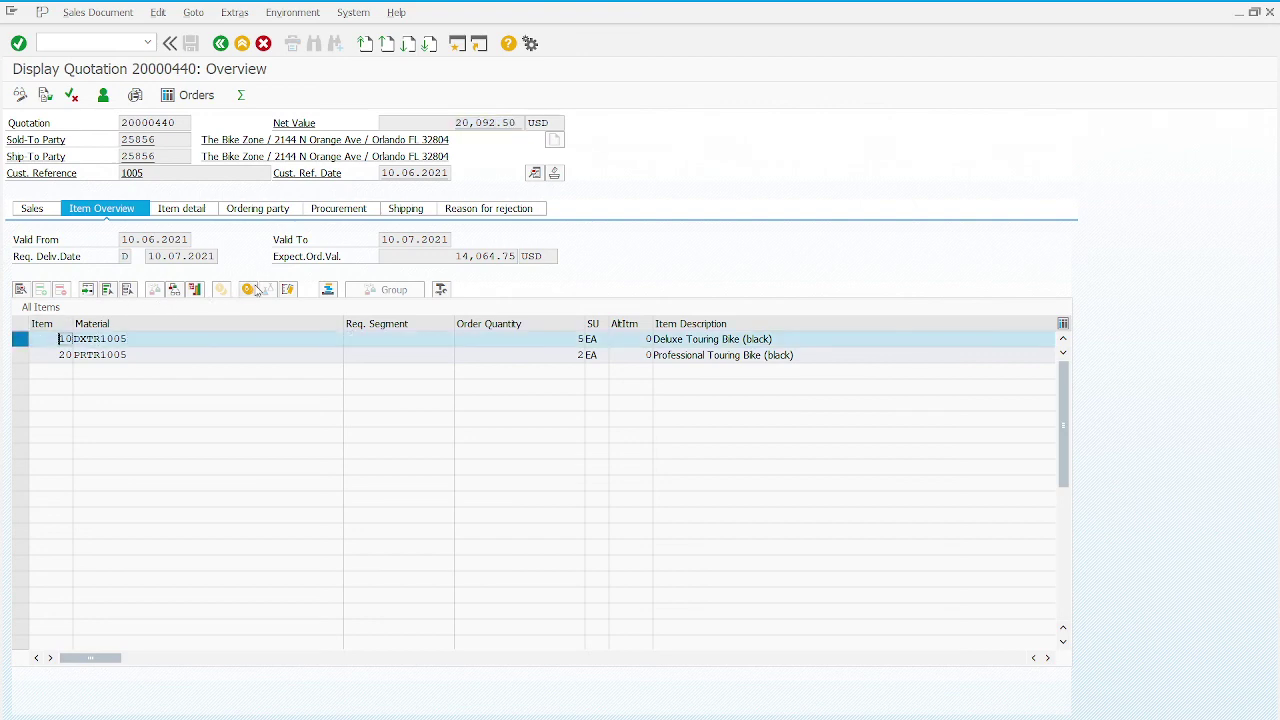
left_click(257, 290)
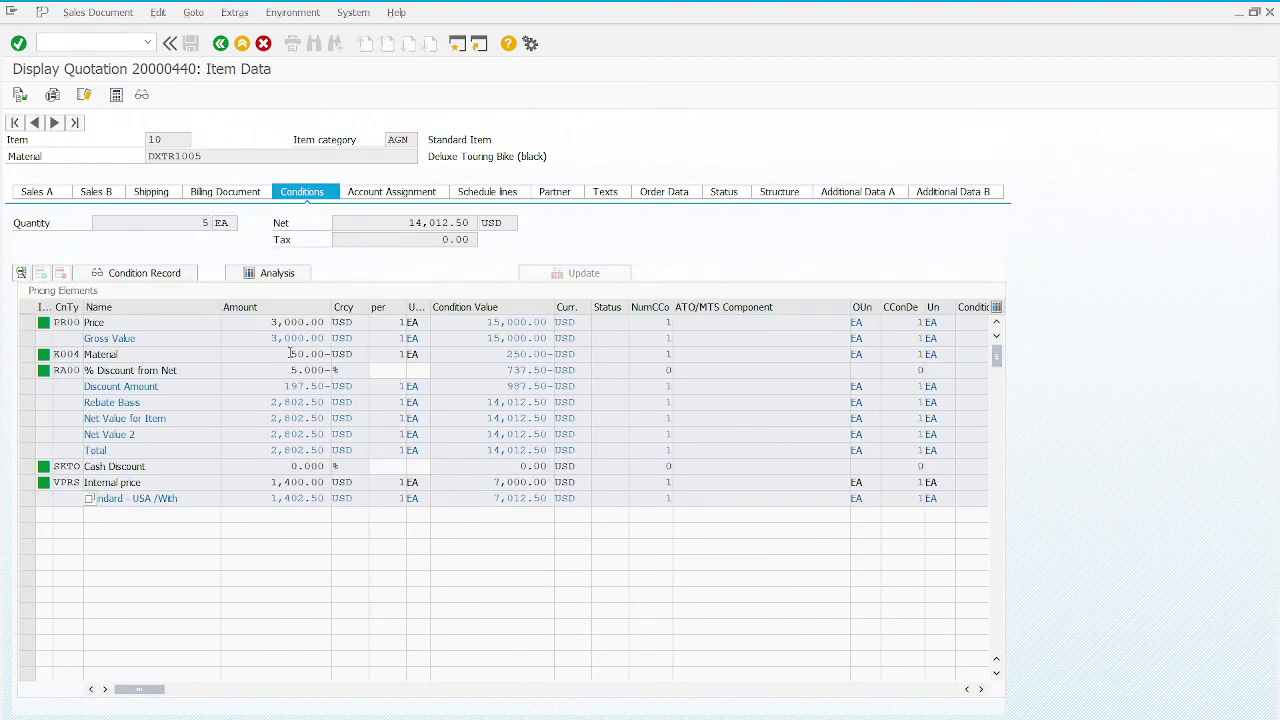
left_click(290, 353)
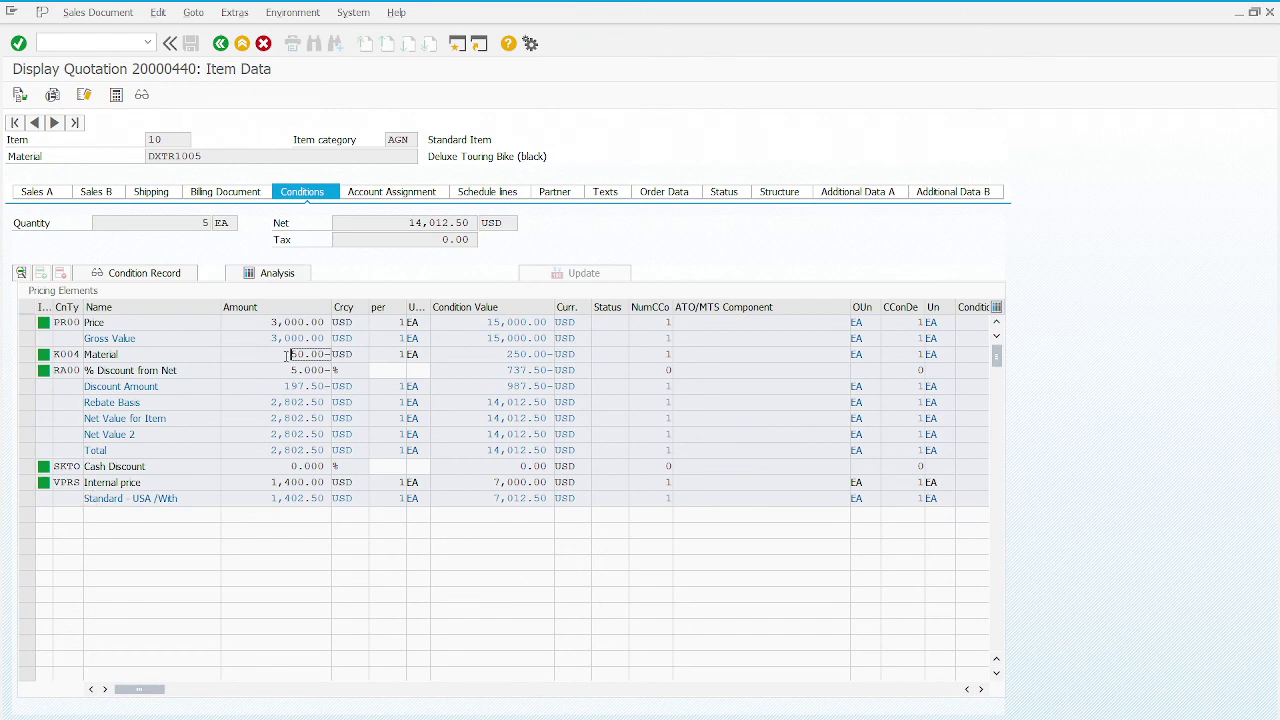
left_click(222, 45)
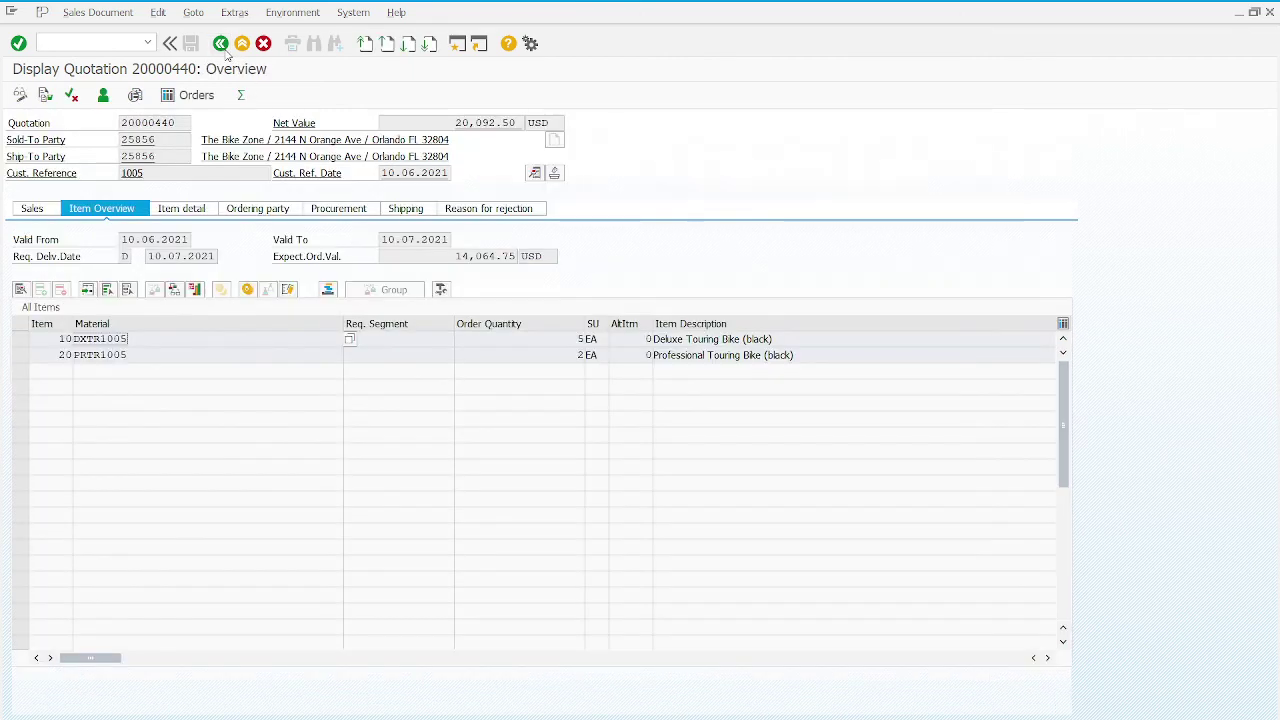
left_click(221, 44)
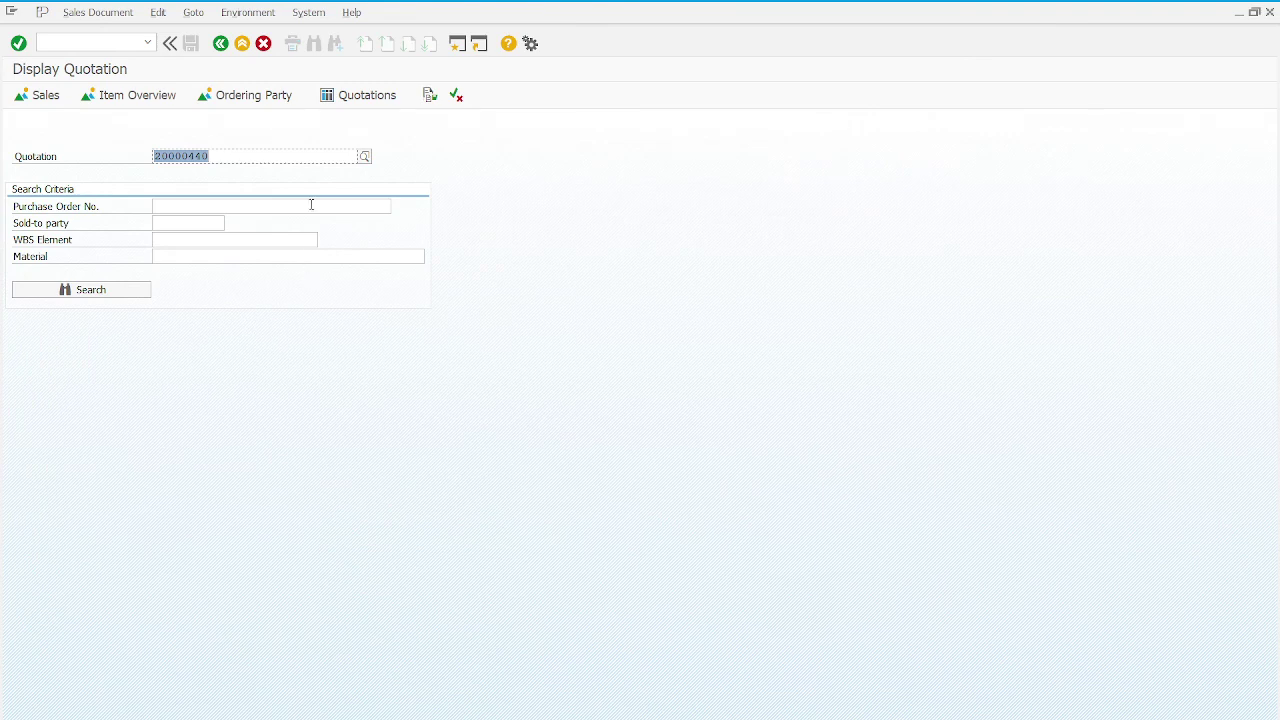
left_click(221, 44)
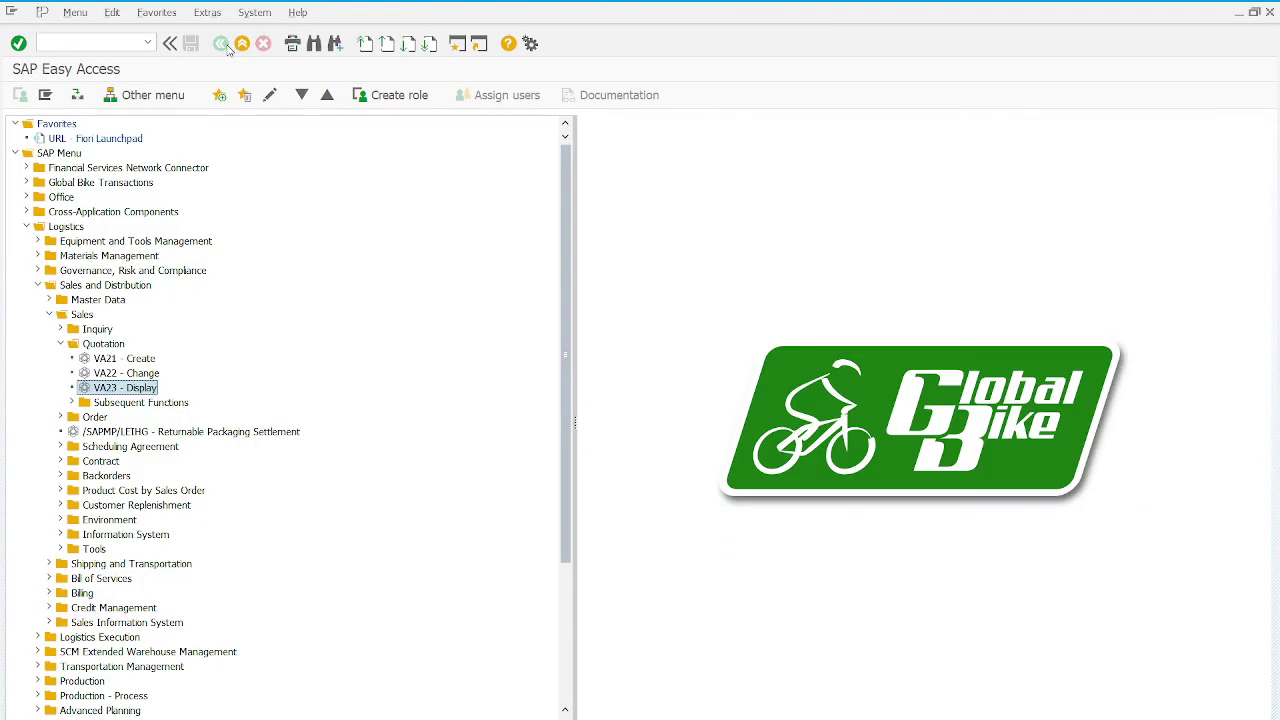